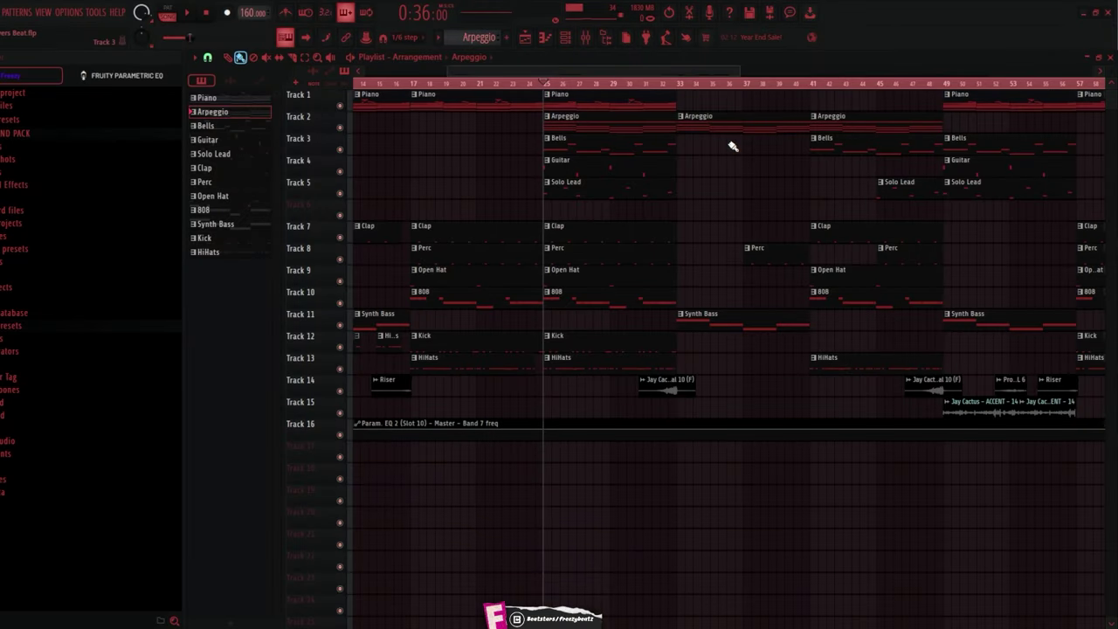
Open the Piano pattern in the piano roll and check its channel in the channel rack
drag(733, 146, 891, 146)
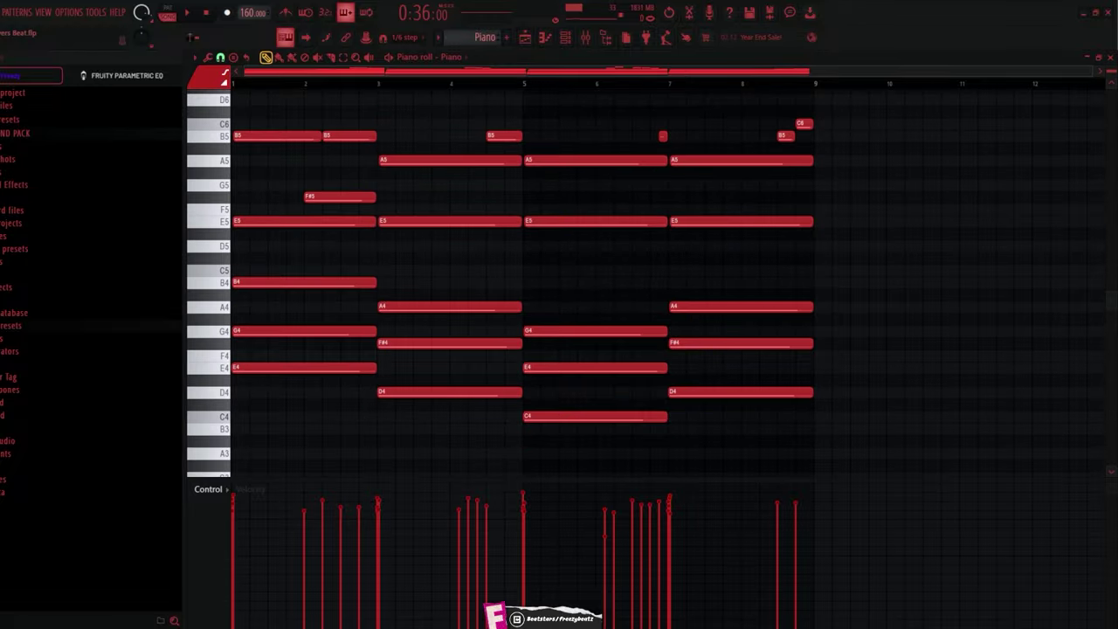
scroll(391, 179, up, 2)
click(566, 38)
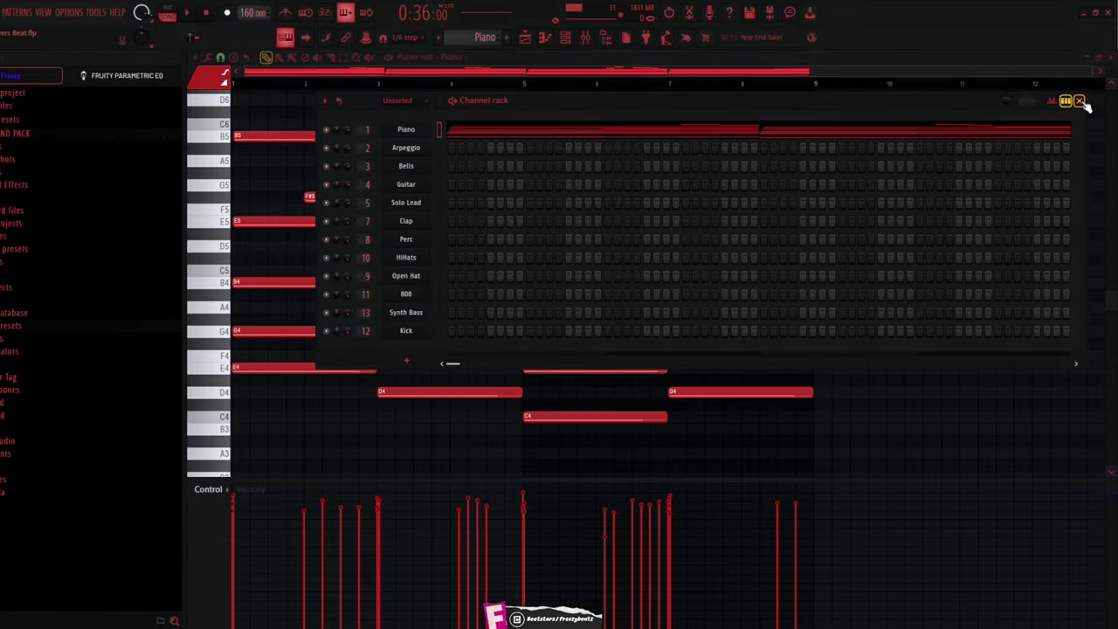
click(1080, 102)
Play back the Piano pattern and examine its chord and melody notes across all eight bars
scroll(442, 275, up, 2)
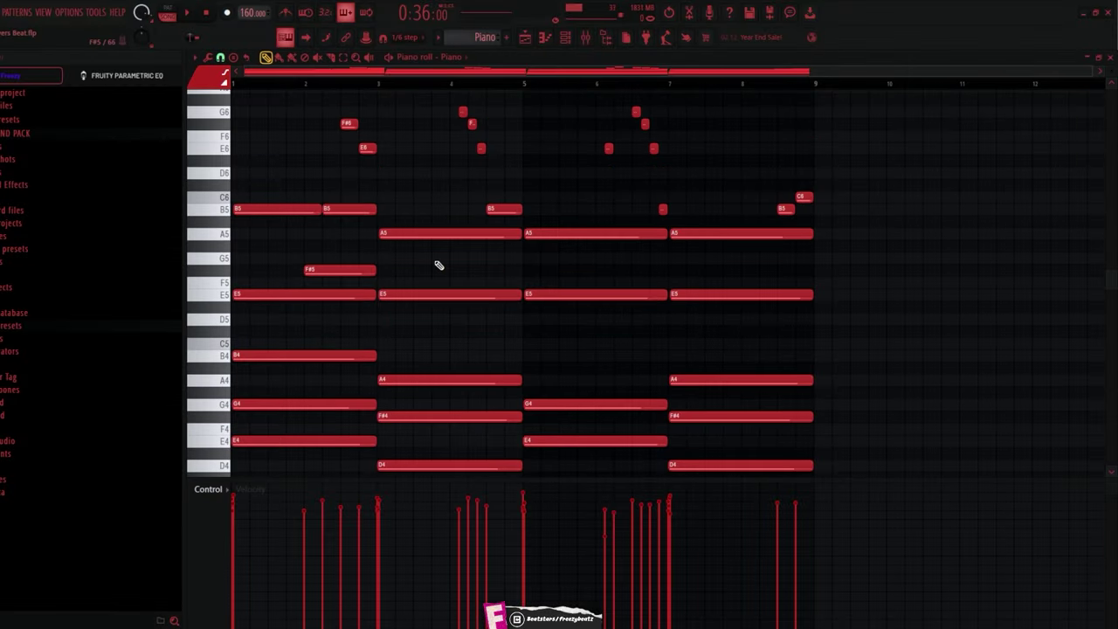
scroll(437, 214, down, 4)
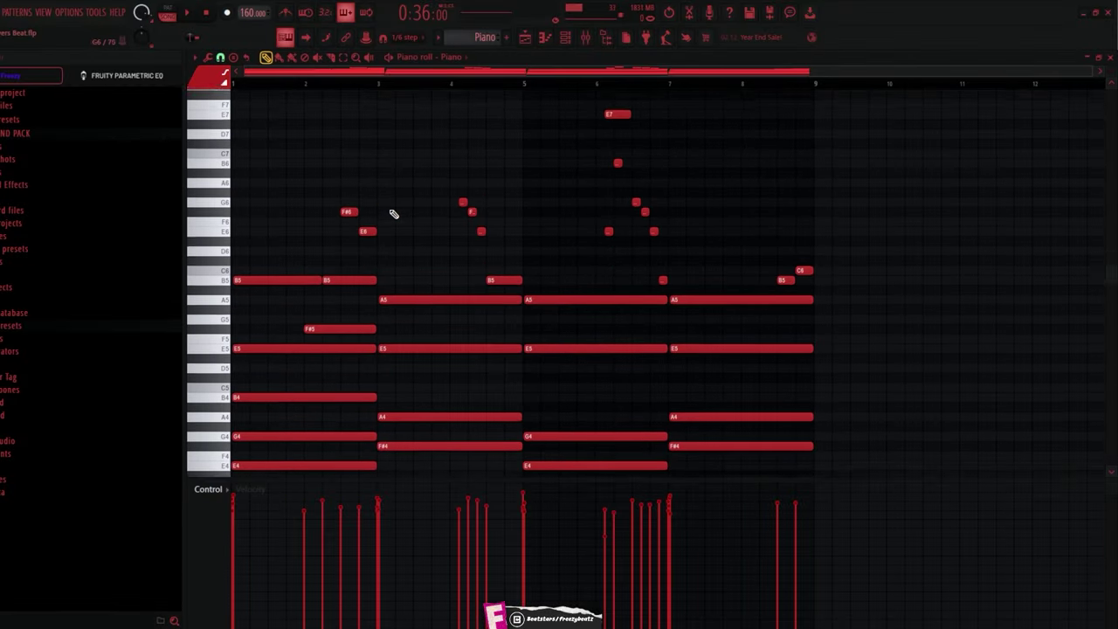
scroll(463, 186, down, 1)
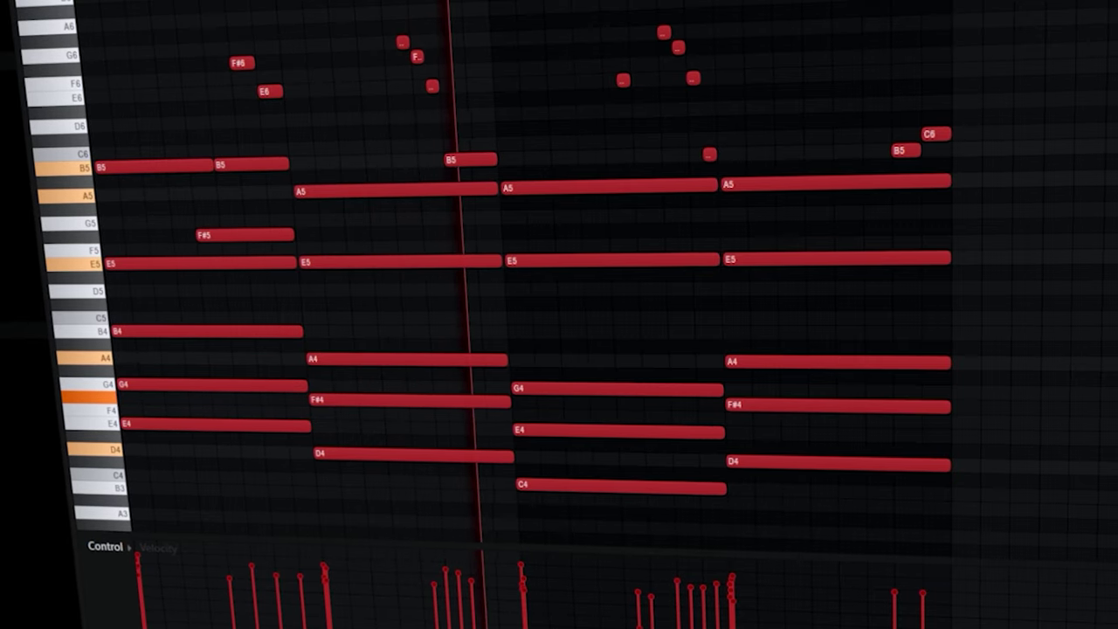
scroll(1102, 241, up, 1)
scroll(1102, 241, up, 4)
scroll(1102, 241, down, 6)
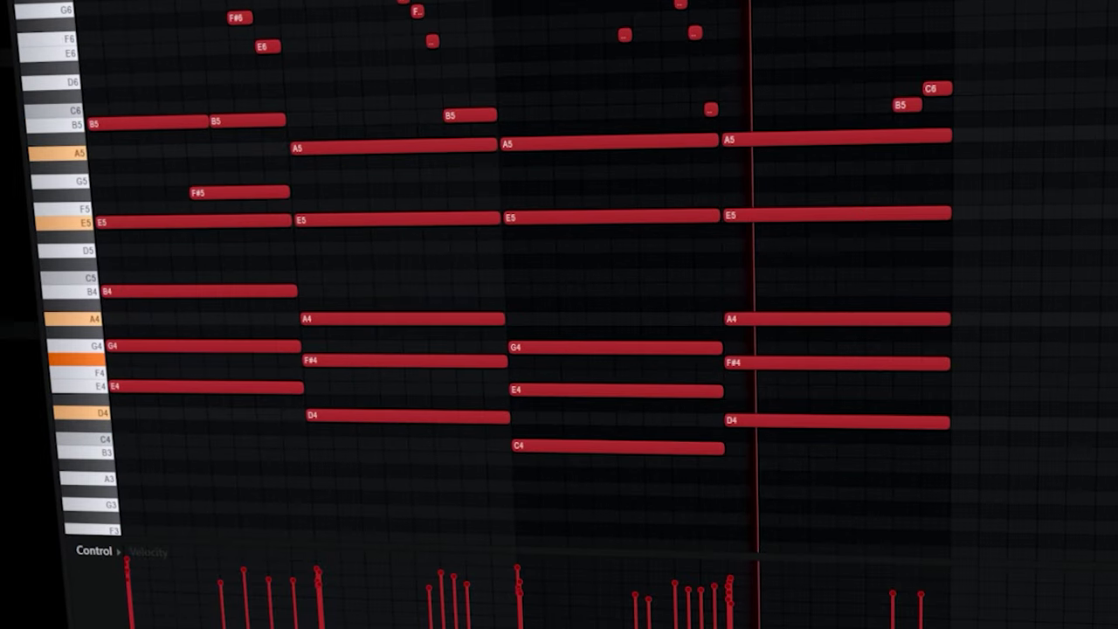
scroll(1093, 315, down, 4)
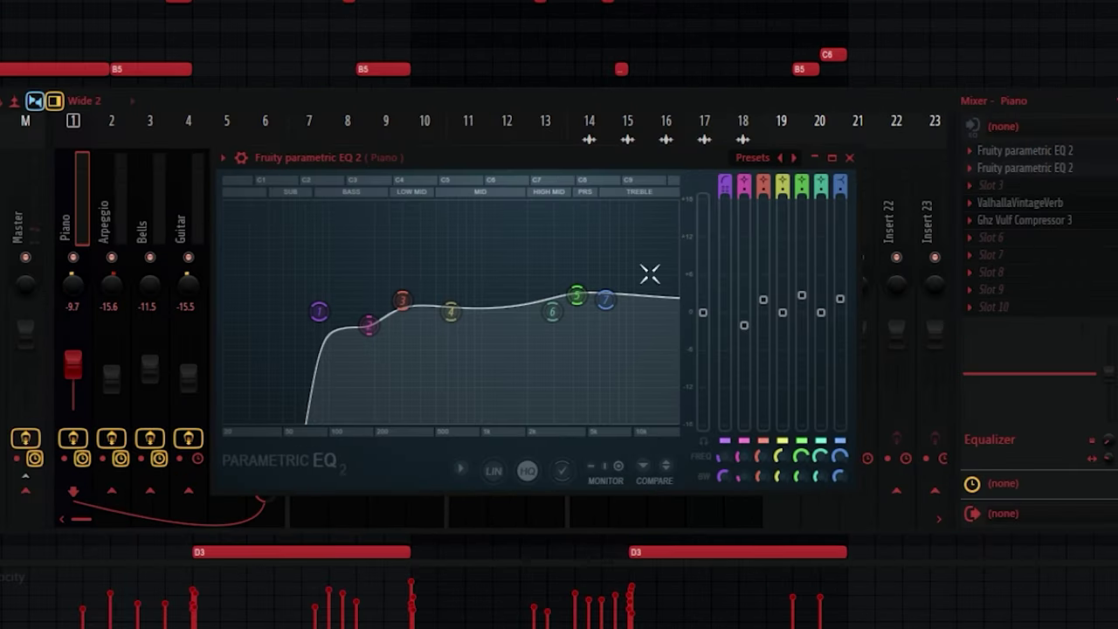
Examine the band settings of the first Fruity Parametric EQ 2 on the Piano mixer track
mouse_move(318, 312)
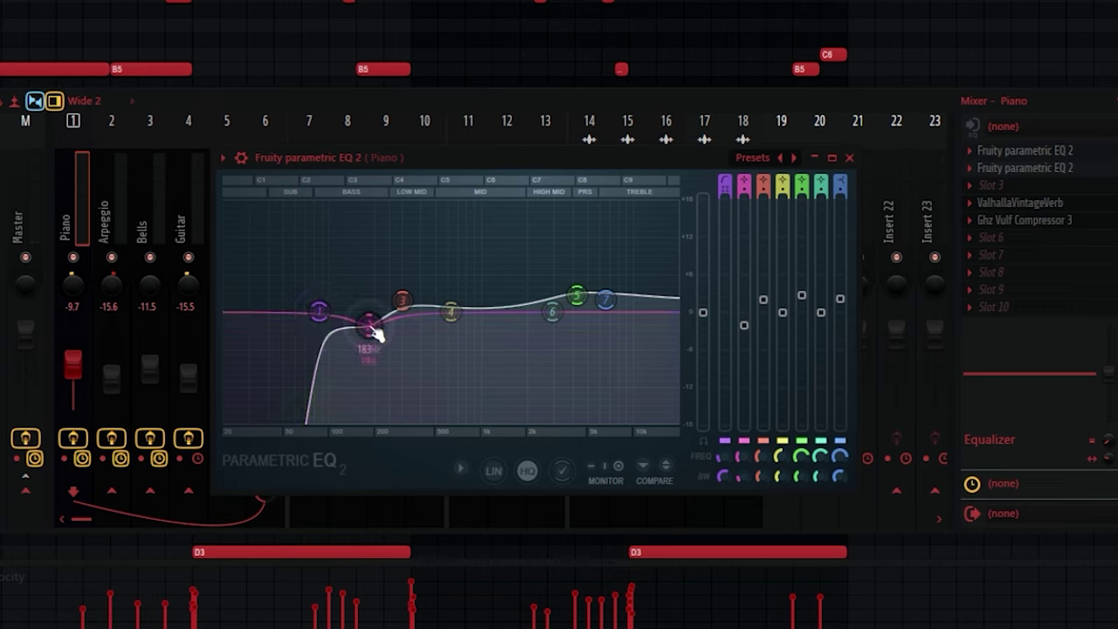
mouse_move(397, 303)
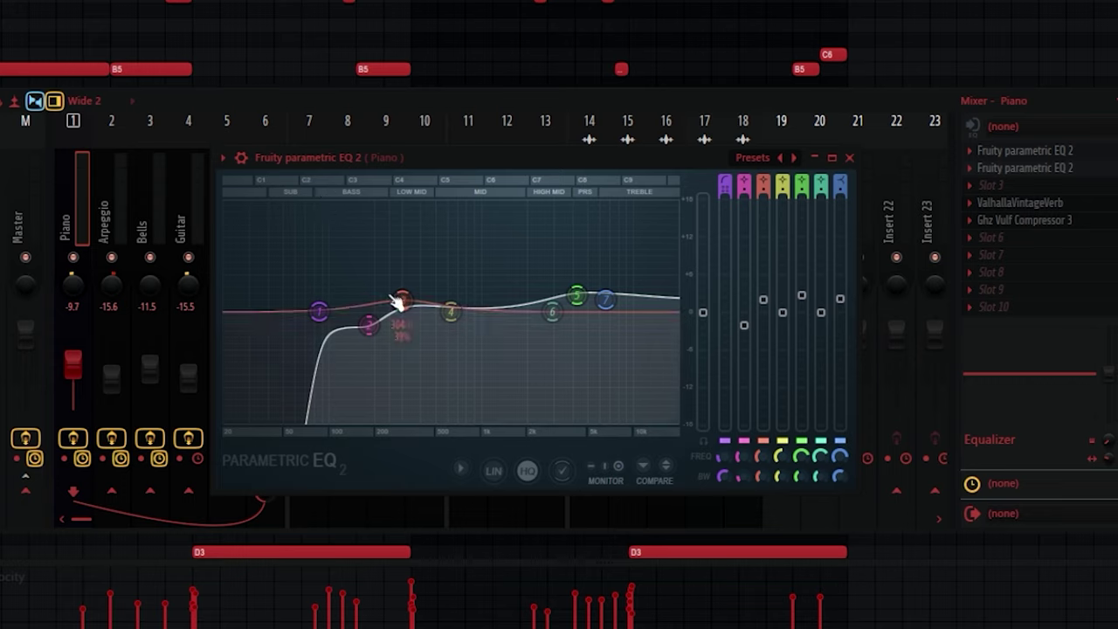
mouse_move(447, 330)
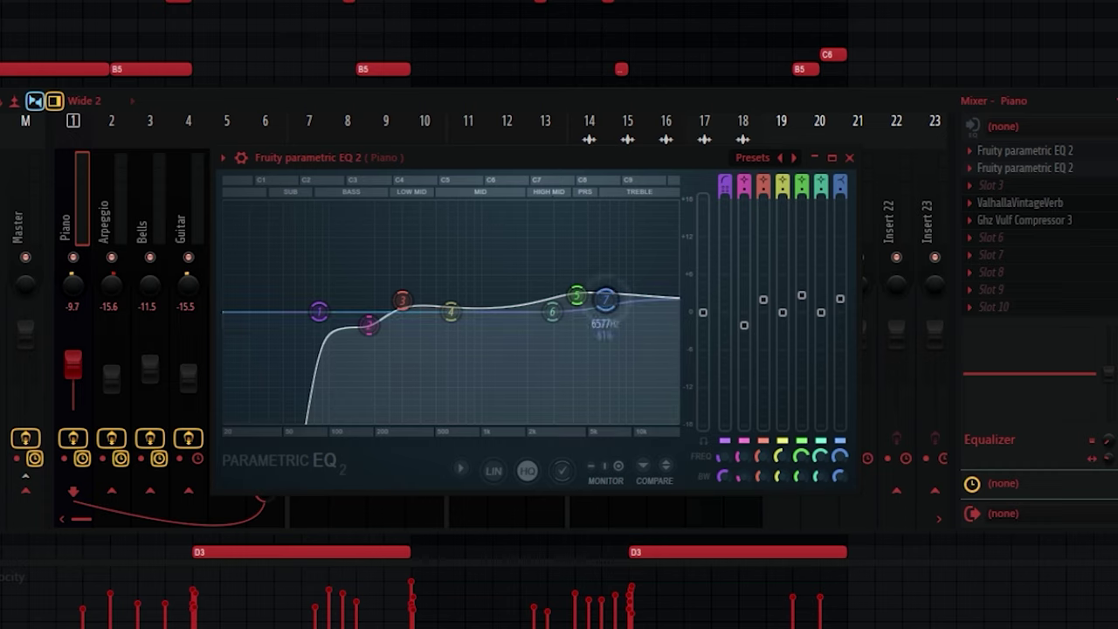
Cut band 6 at about 1986 Hz in the second Fruity Parametric EQ 2 on the Piano mixer track
click(1055, 169)
click(845, 339)
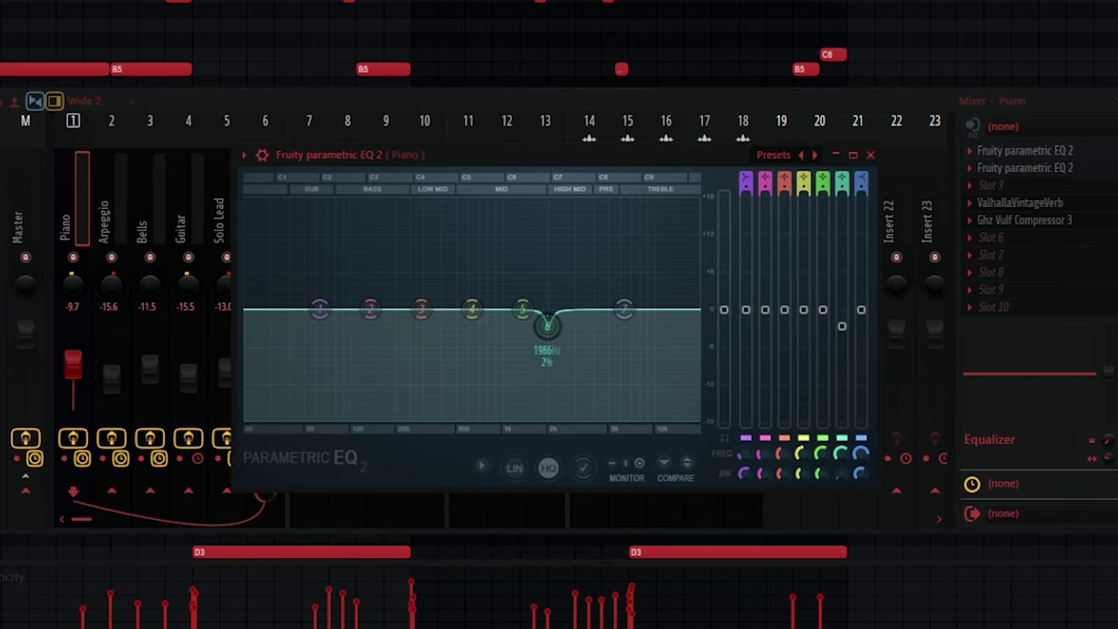
drag(841, 207, 842, 348)
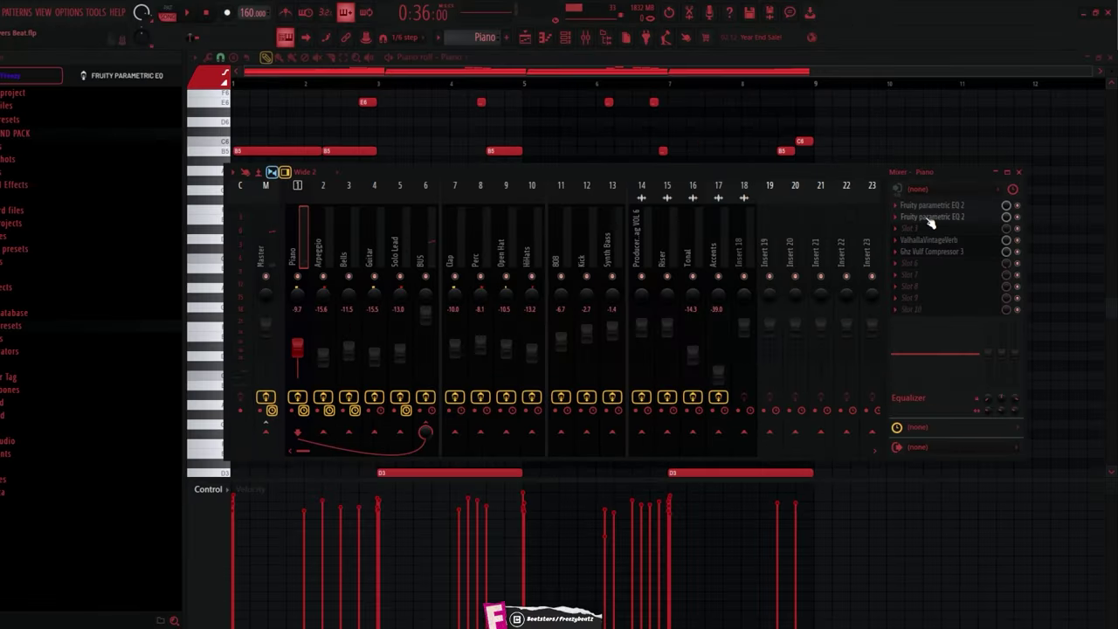
Review the ValhallaVintageVerb and Ghz Vulf Compressor 3 settings on the Piano mixer track
click(1024, 174)
click(929, 243)
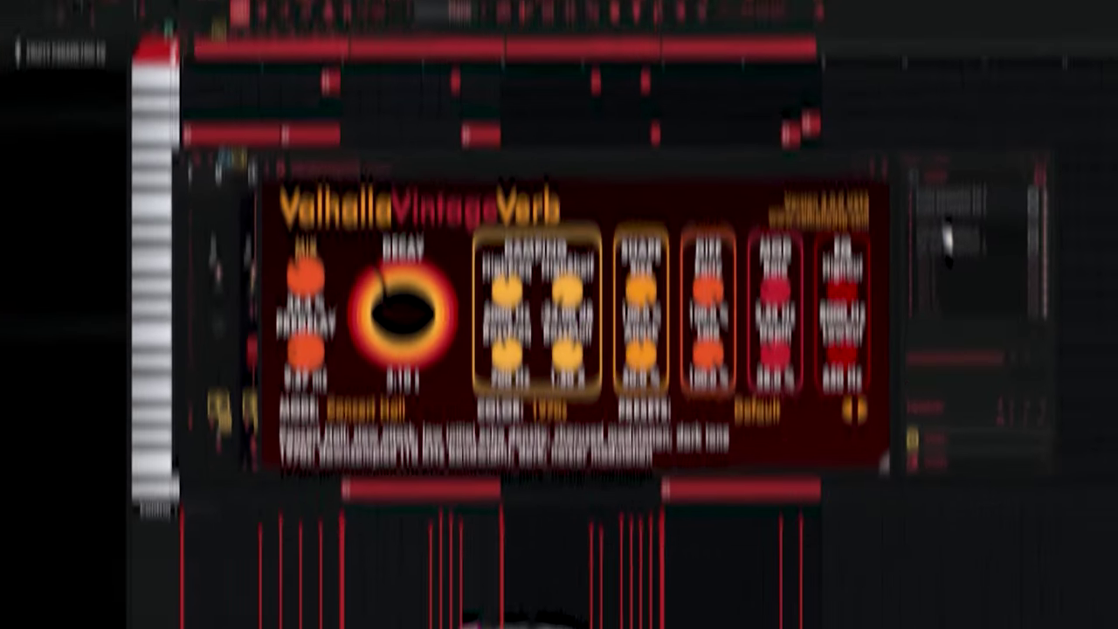
click(1017, 203)
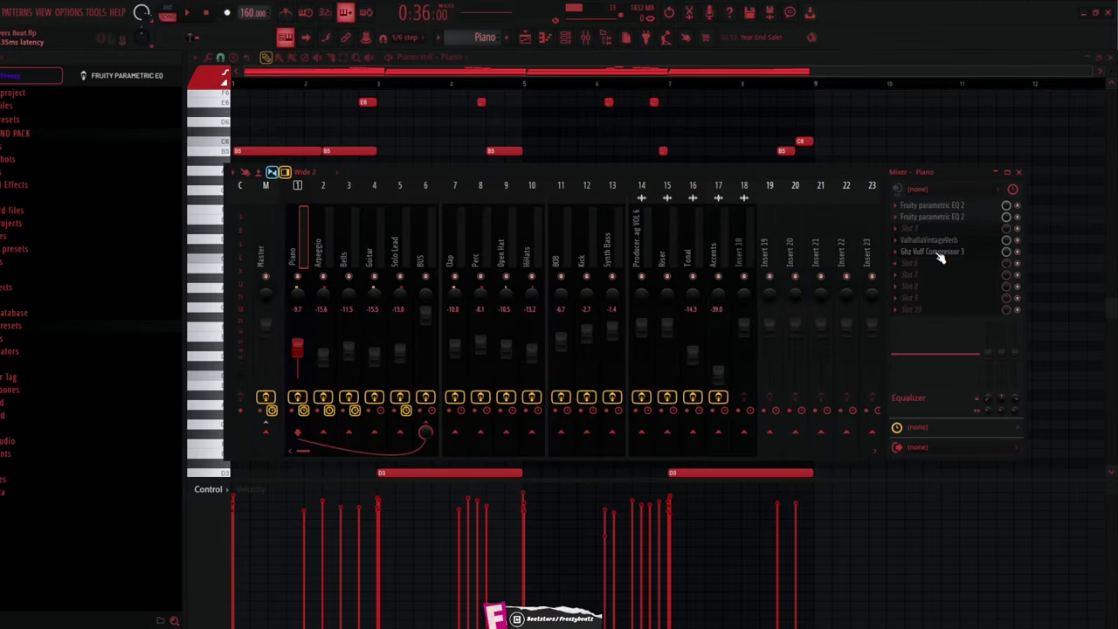
click(1031, 221)
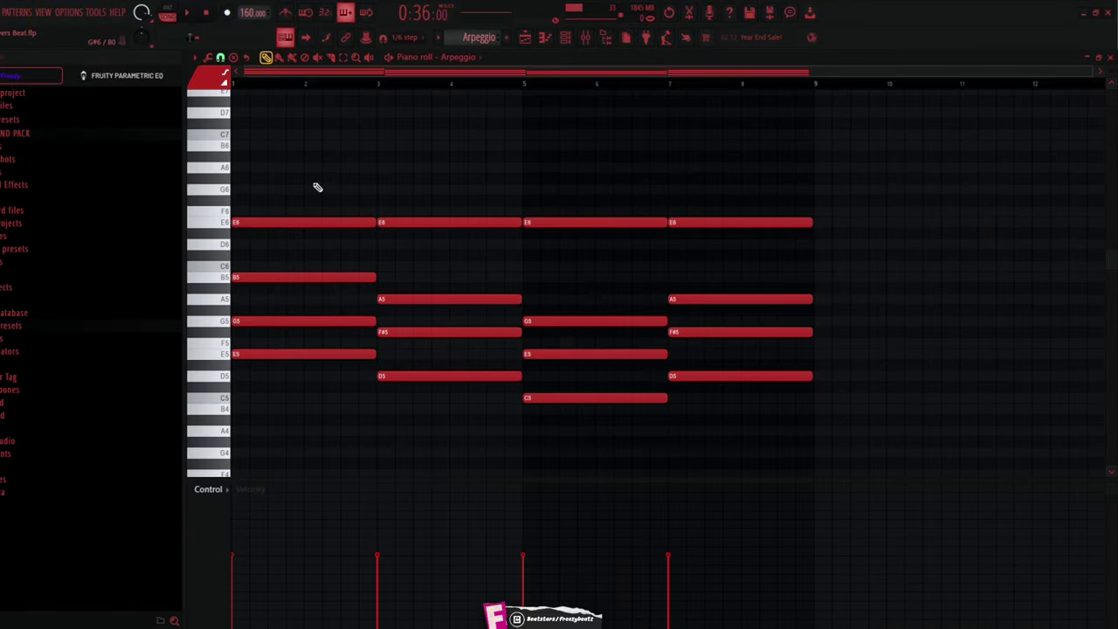
Examine the Arpeggio pattern's notes in the piano roll and view the instrument on its channel
scroll(339, 184, down, 2)
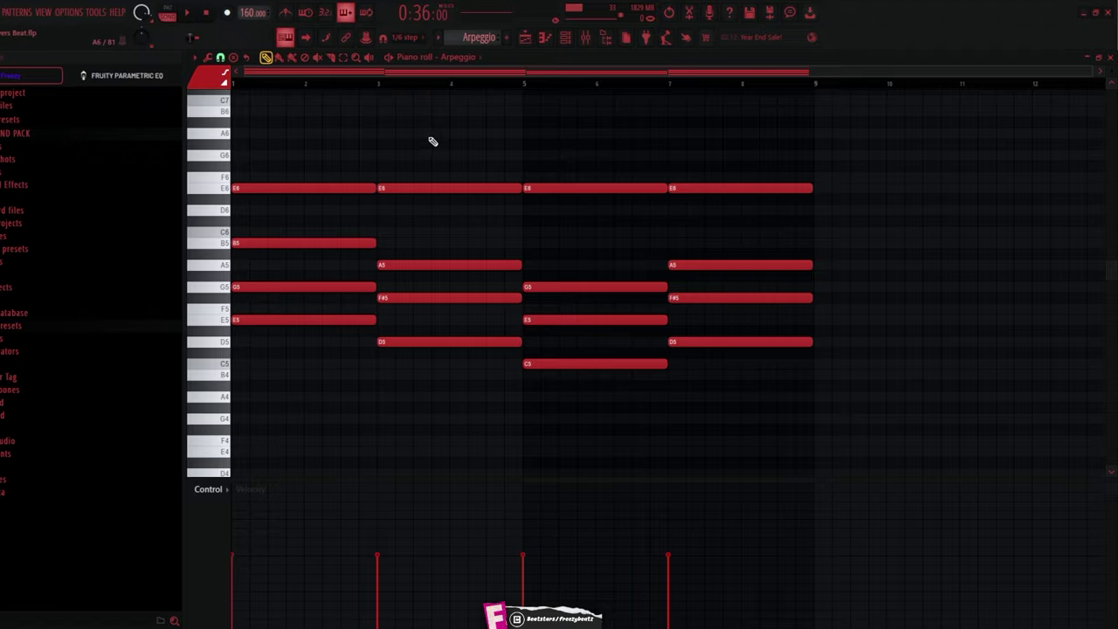
key(F6)
click(422, 152)
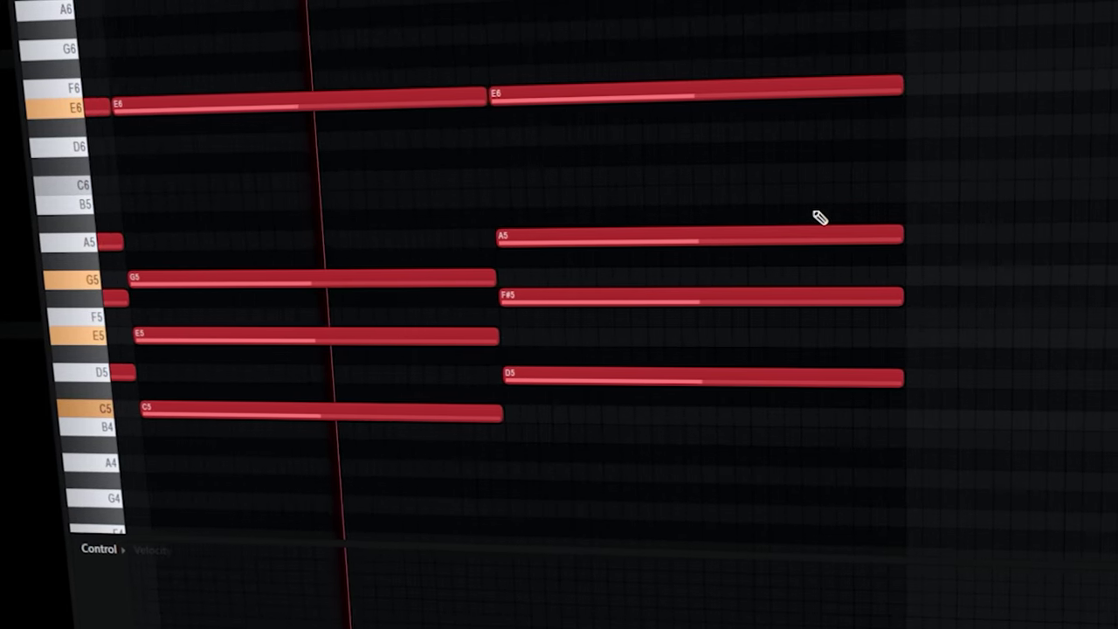
scroll(1042, 253, down, 4)
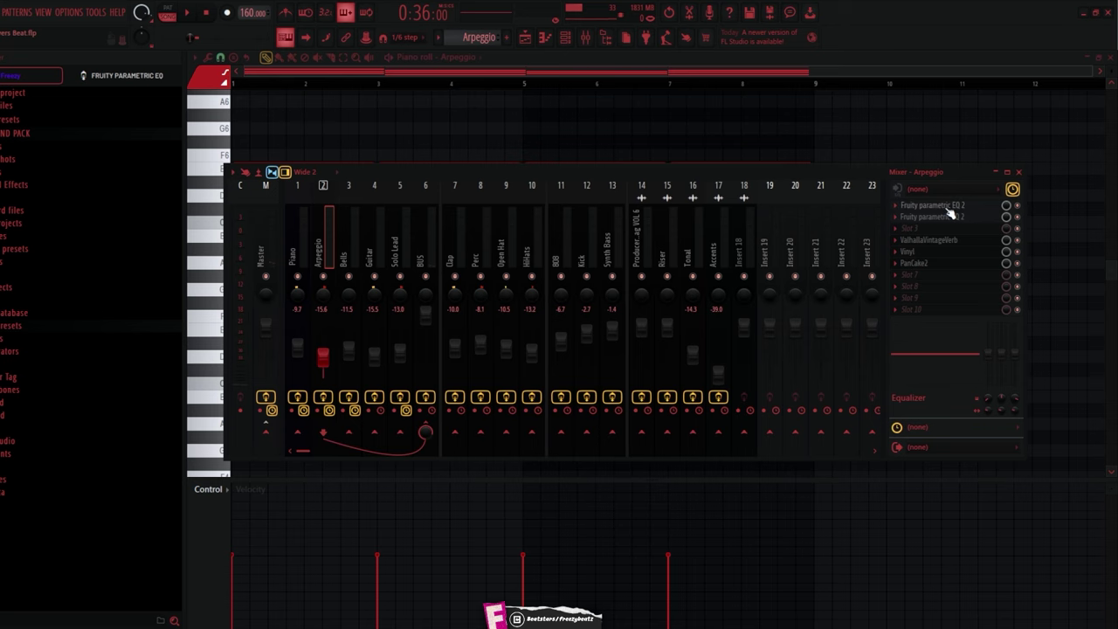
Review the Arpeggio mixer track's effects: Fruity Parametric EQ 2, ValhallaVintageVerb, Vinyl and PanCake2
click(951, 214)
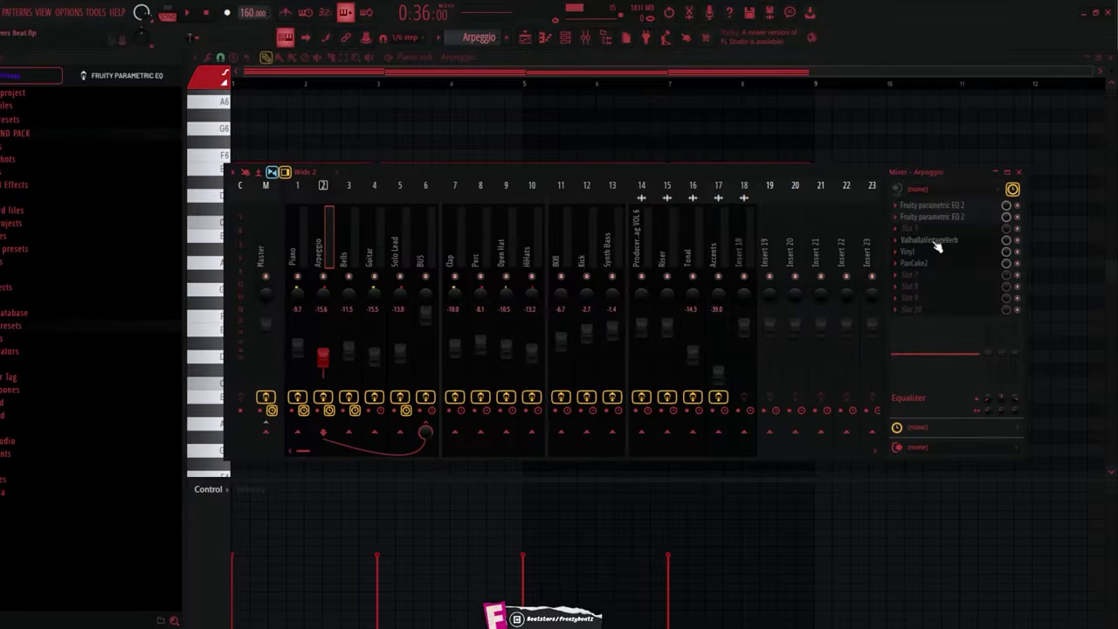
click(1029, 204)
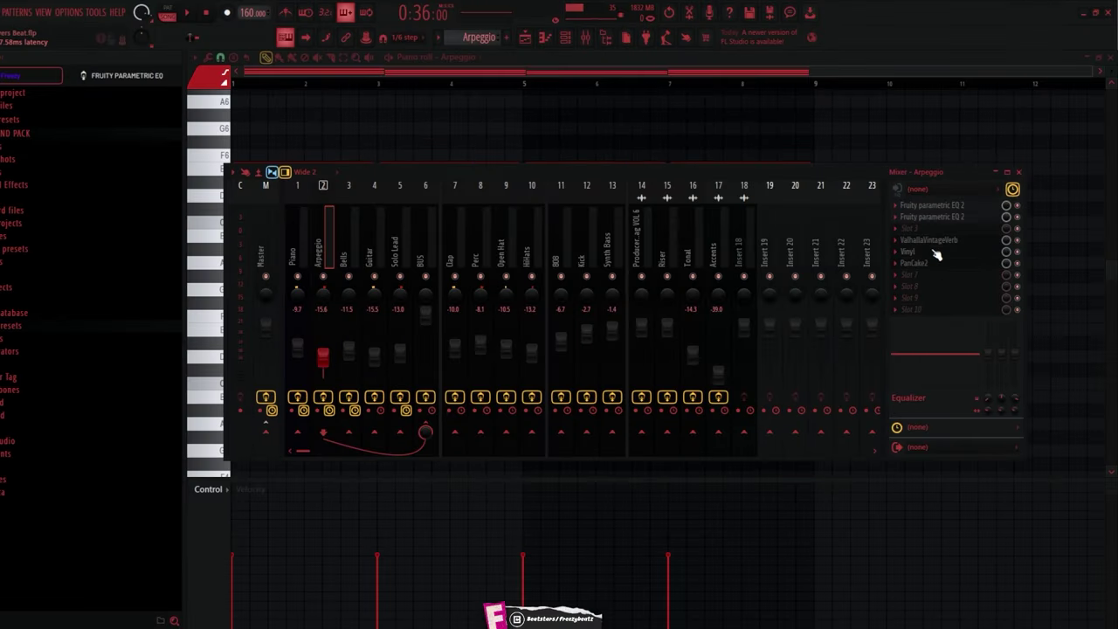
click(996, 220)
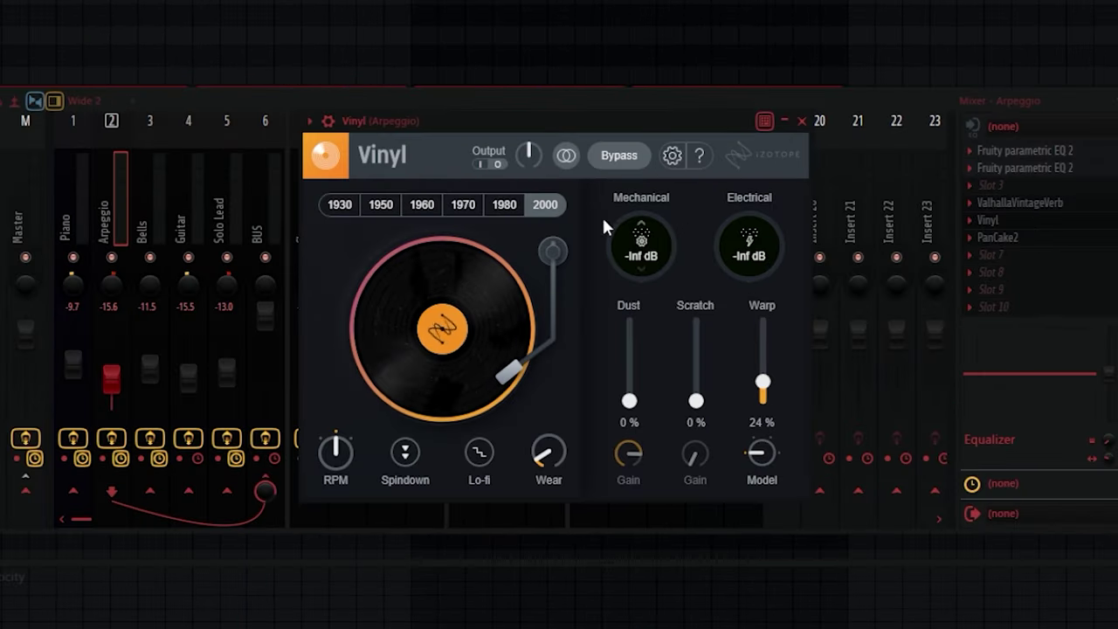
click(999, 238)
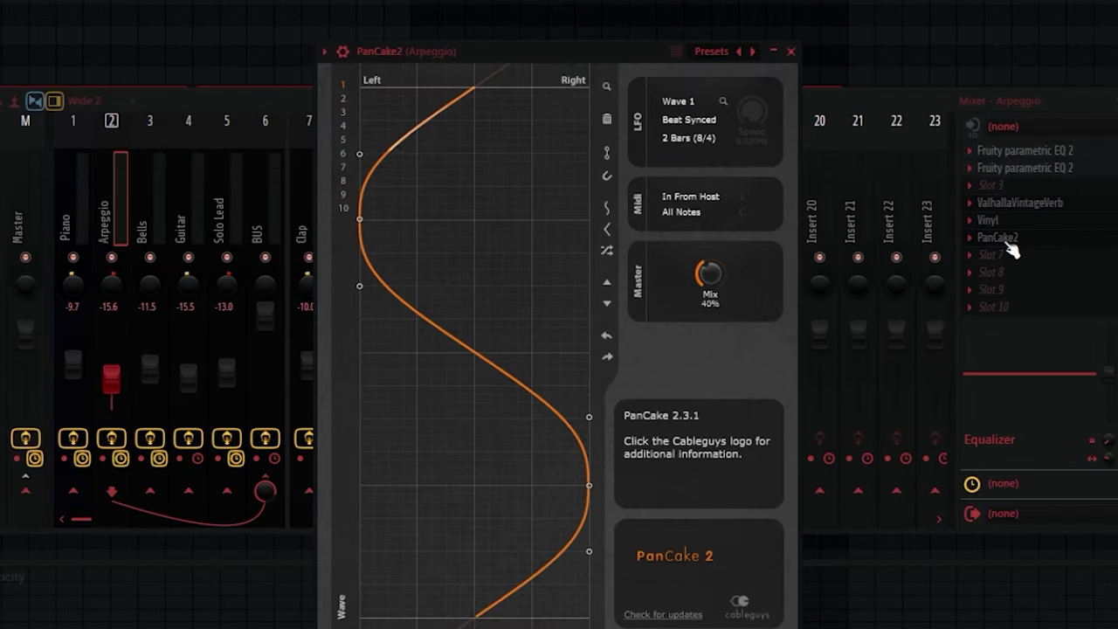
click(707, 266)
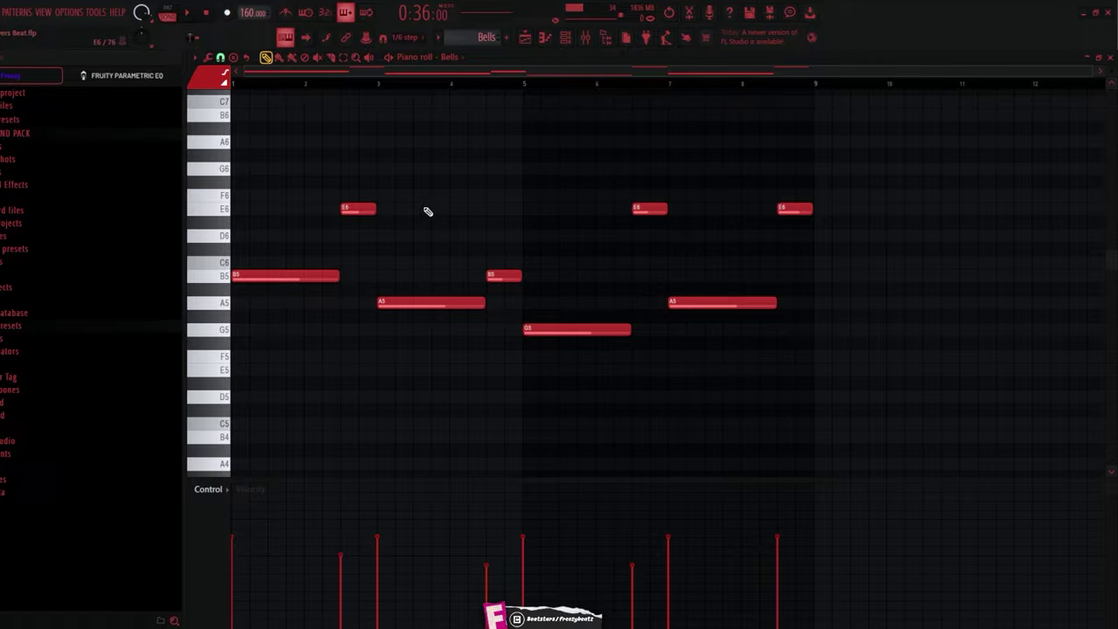
Examine the Bells channel's instrument and play back the Bells melody in the piano roll
scroll(428, 211, up, 1)
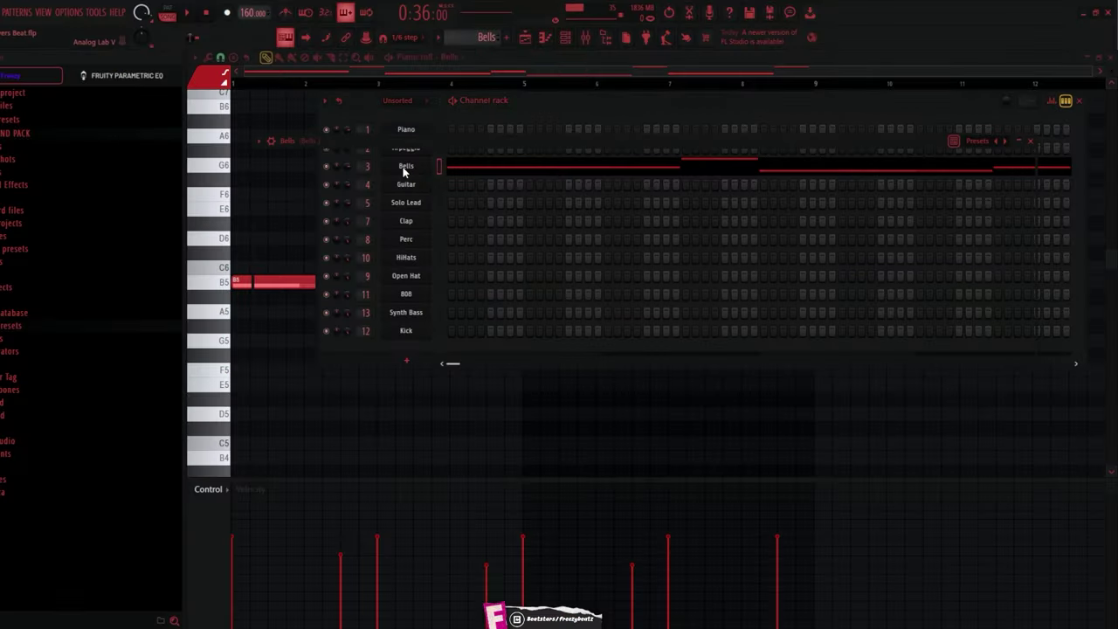
click(405, 173)
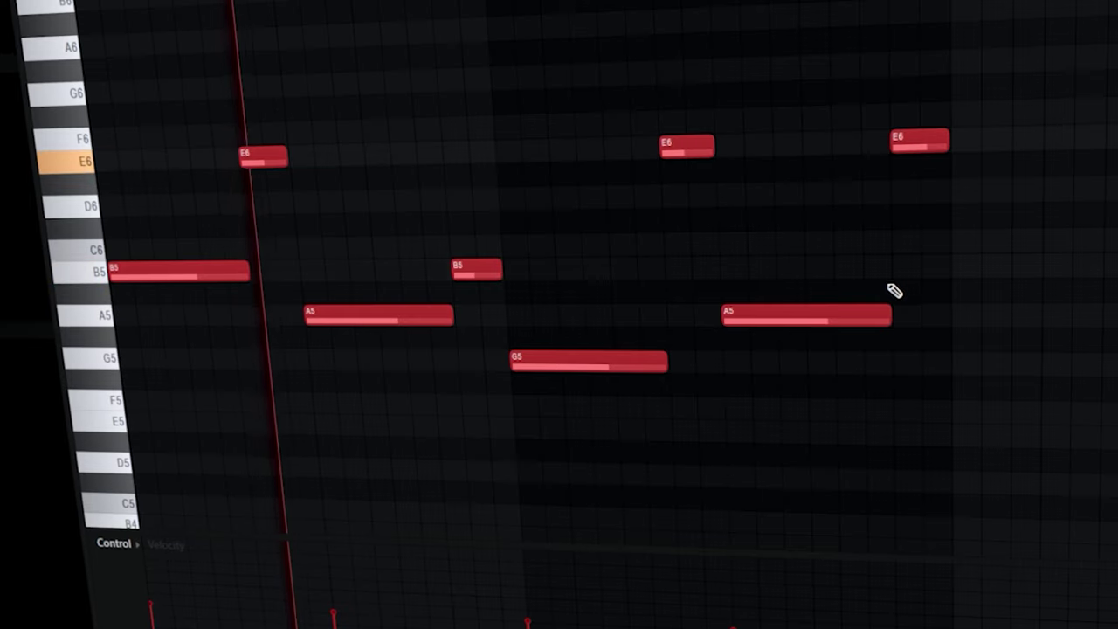
scroll(893, 324, down, 2)
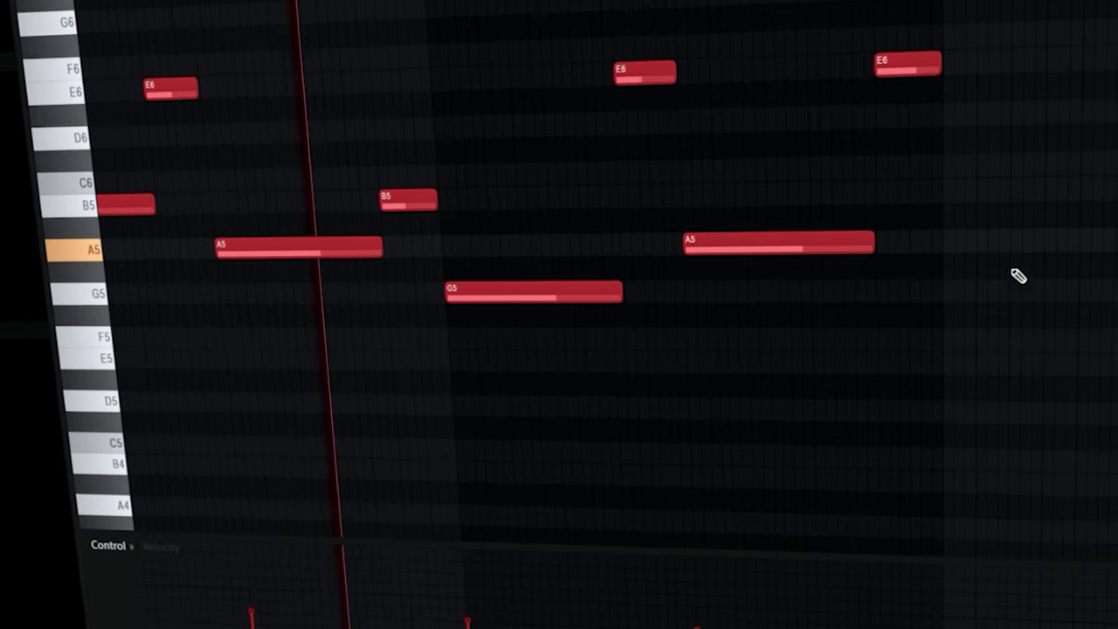
scroll(1005, 255, up, 4)
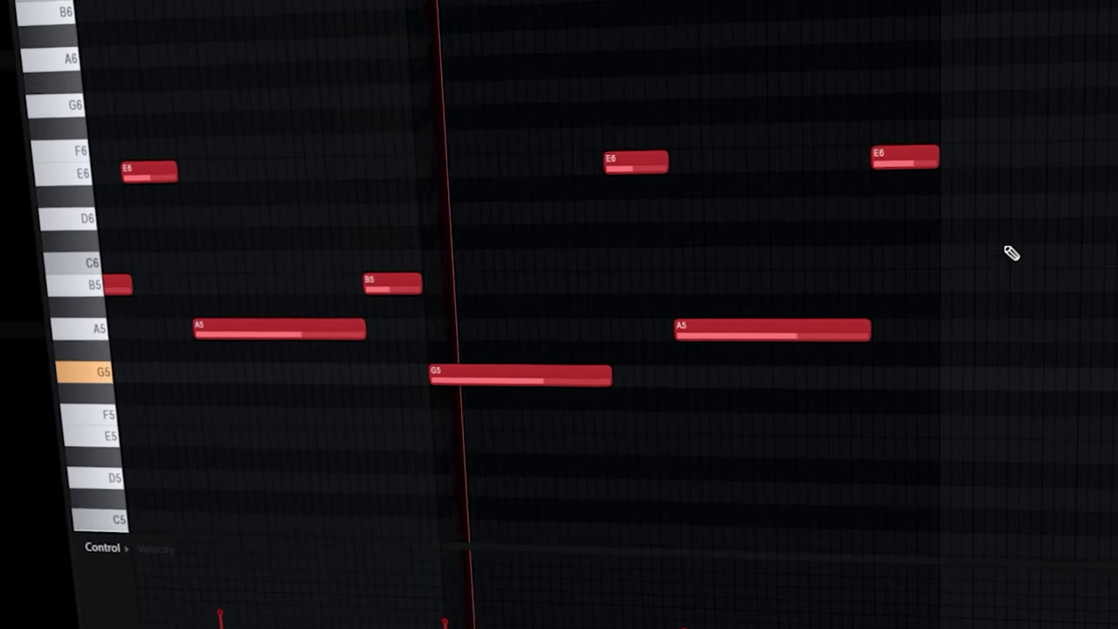
scroll(1040, 358, down, 2)
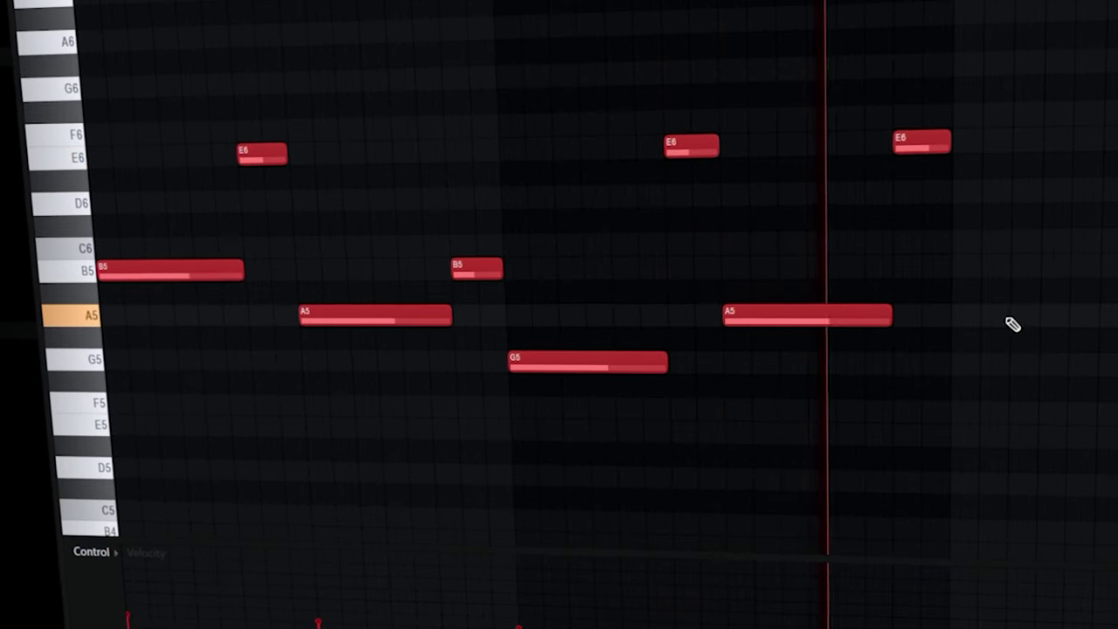
scroll(859, 274, down, 2)
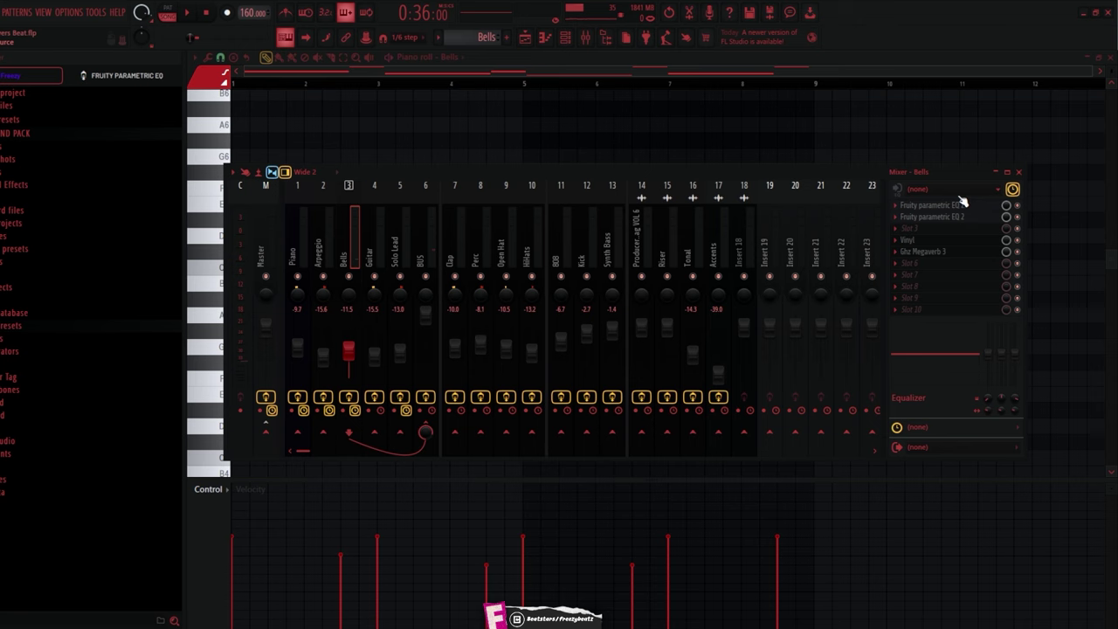
Boost band 6 near 2 kHz in the Bells track's Fruity Parametric EQ 2 as a test, and set it to a deeper cut
click(960, 208)
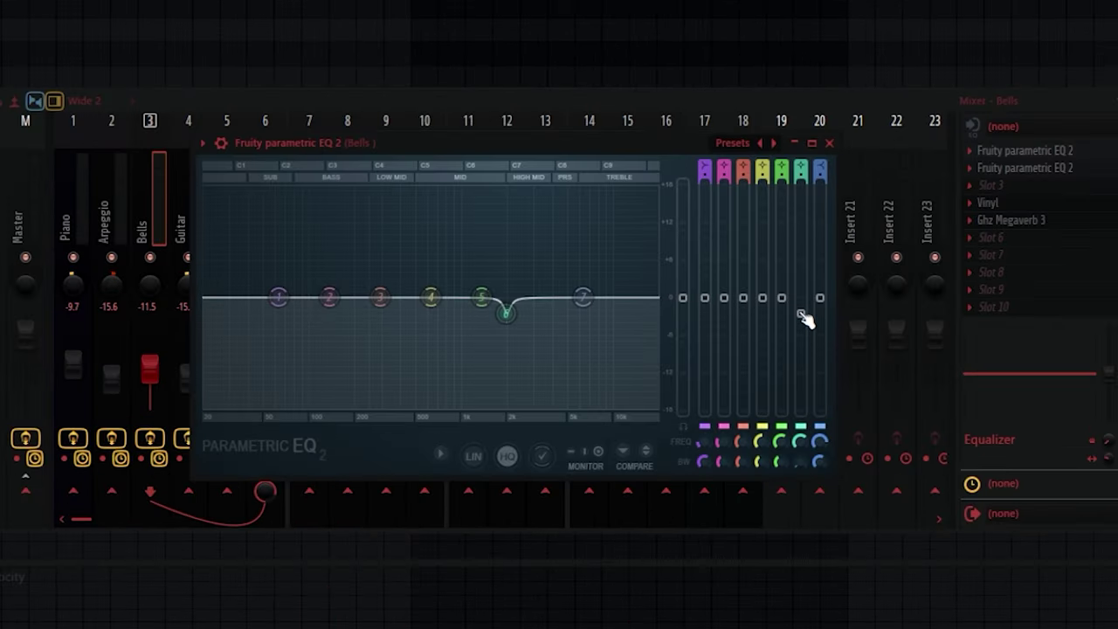
drag(801, 315, 801, 303)
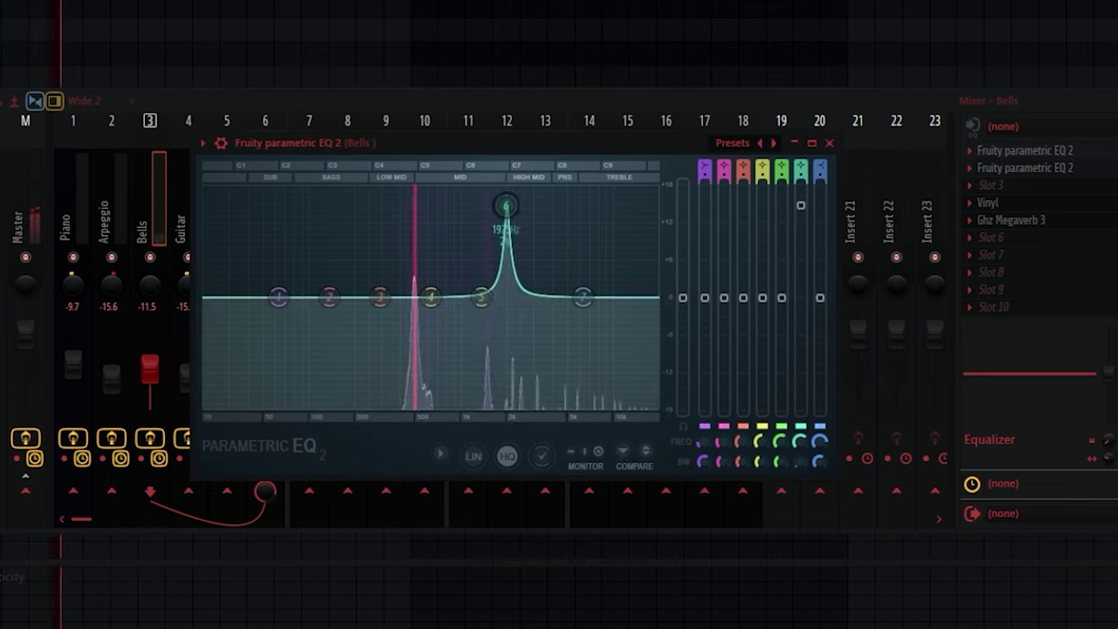
drag(801, 329, 801, 333)
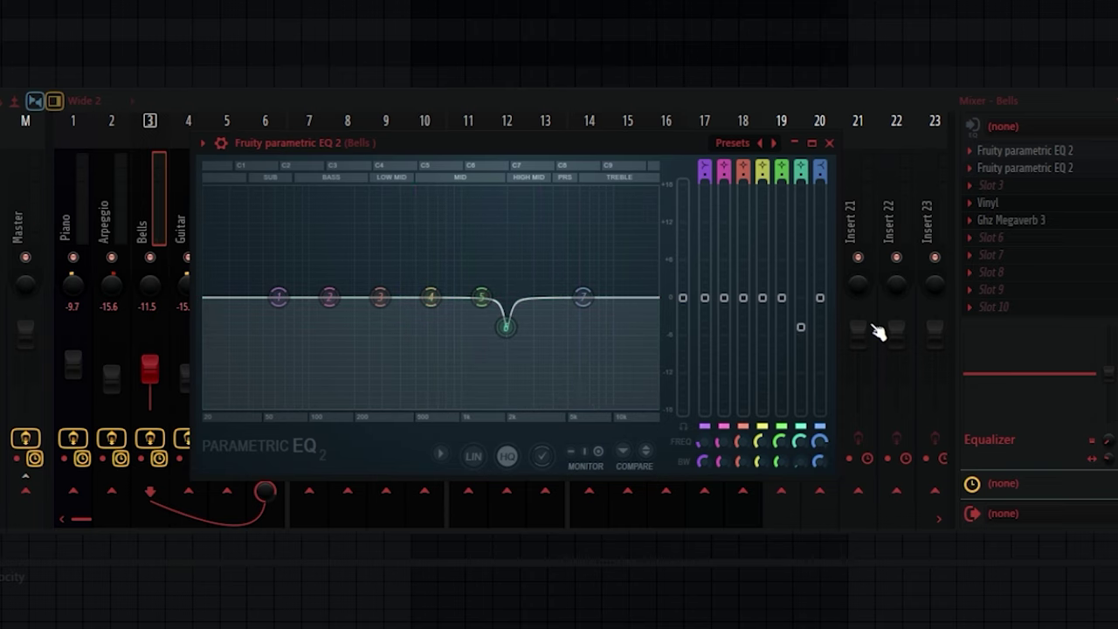
Review the Vinyl and Ghz Megaverb 3 settings on the Bells mixer track
click(1028, 204)
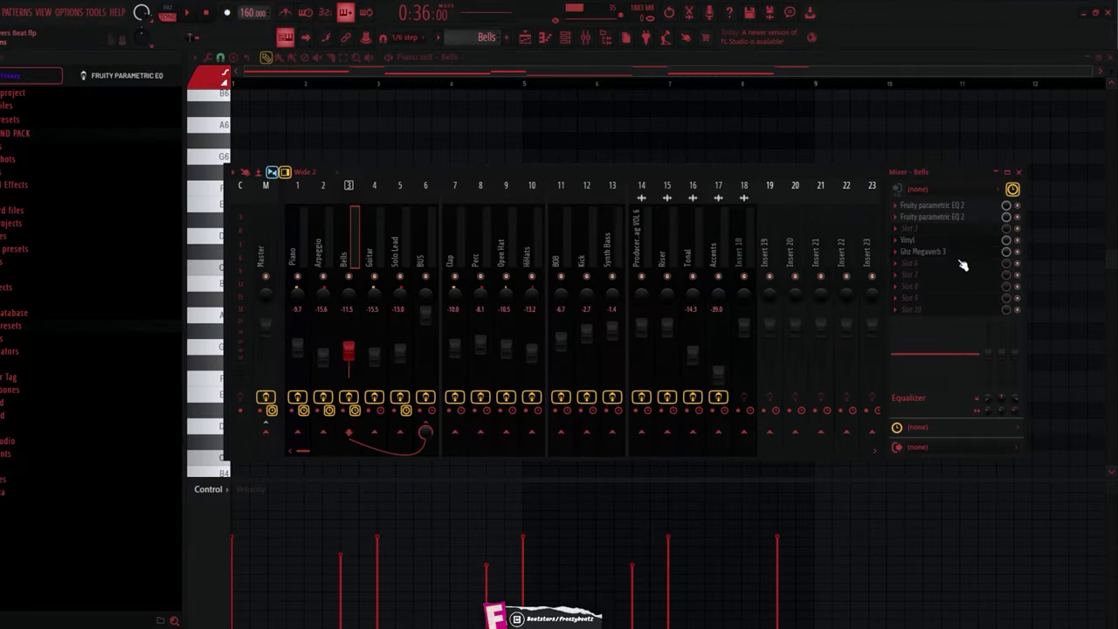
click(1011, 220)
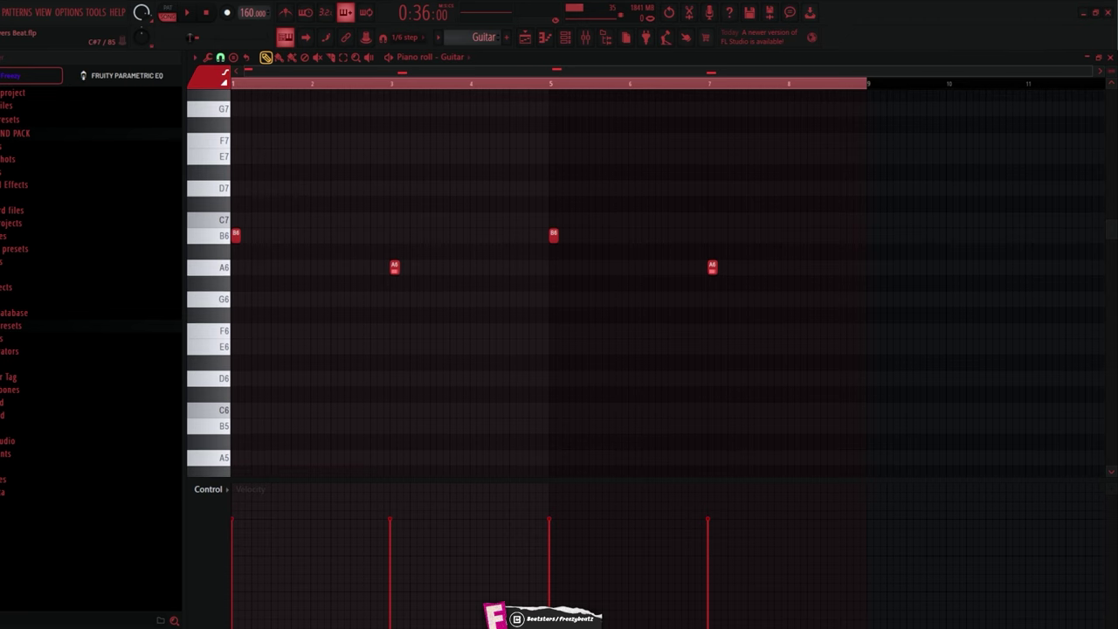
Check the Guitar channel's instrument and play back the Guitar notes in the piano roll
scroll(300, 205, up, 2)
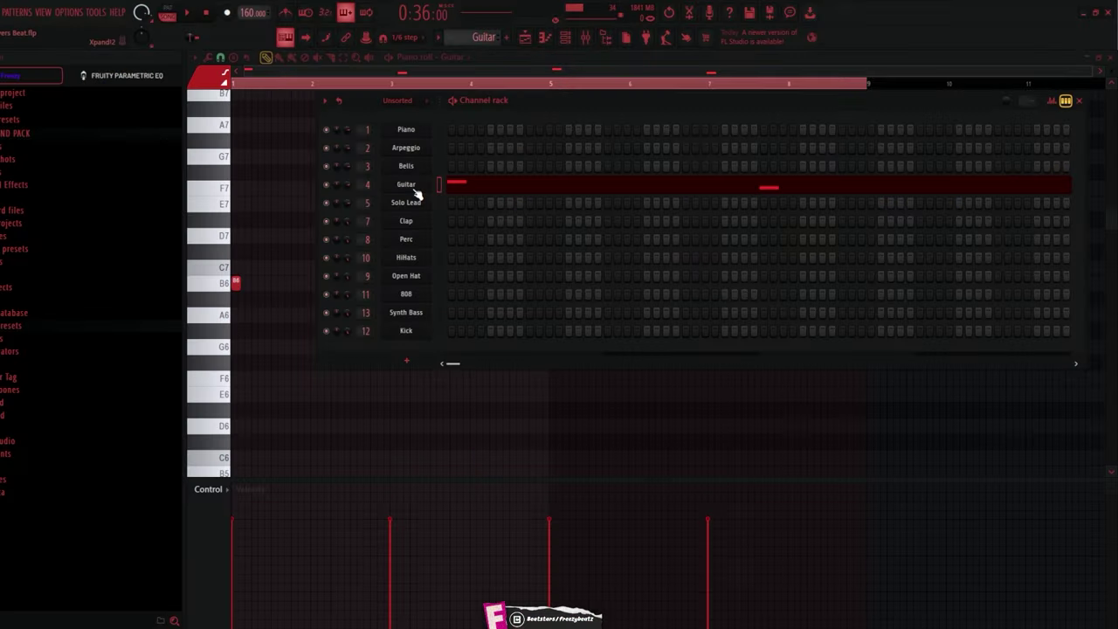
click(416, 190)
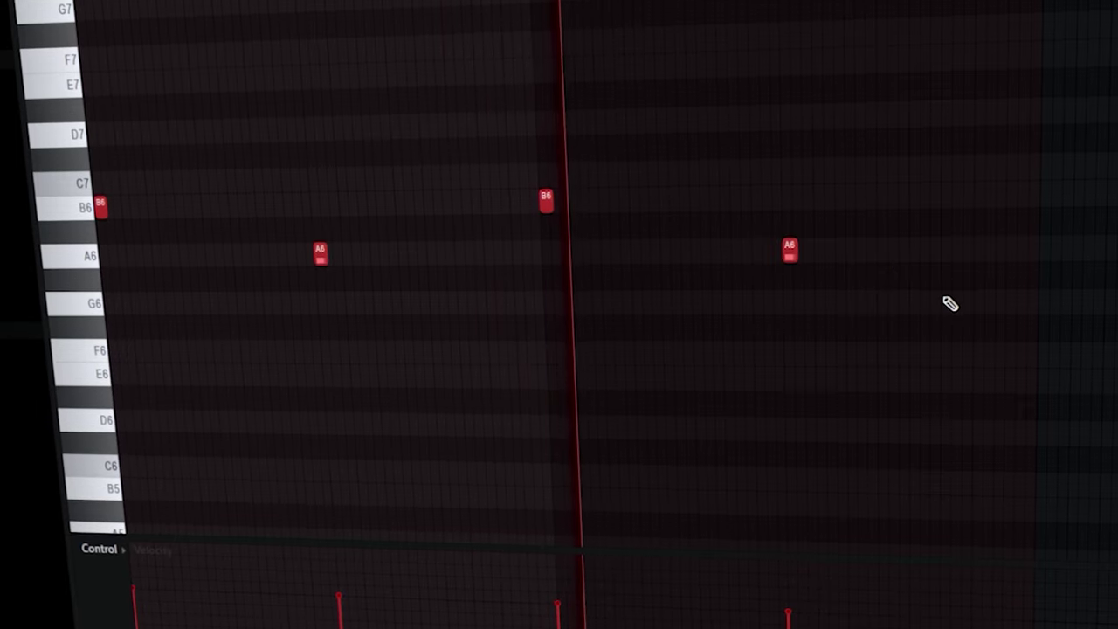
scroll(949, 302, up, 1)
scroll(988, 296, up, 3)
scroll(896, 280, down, 3)
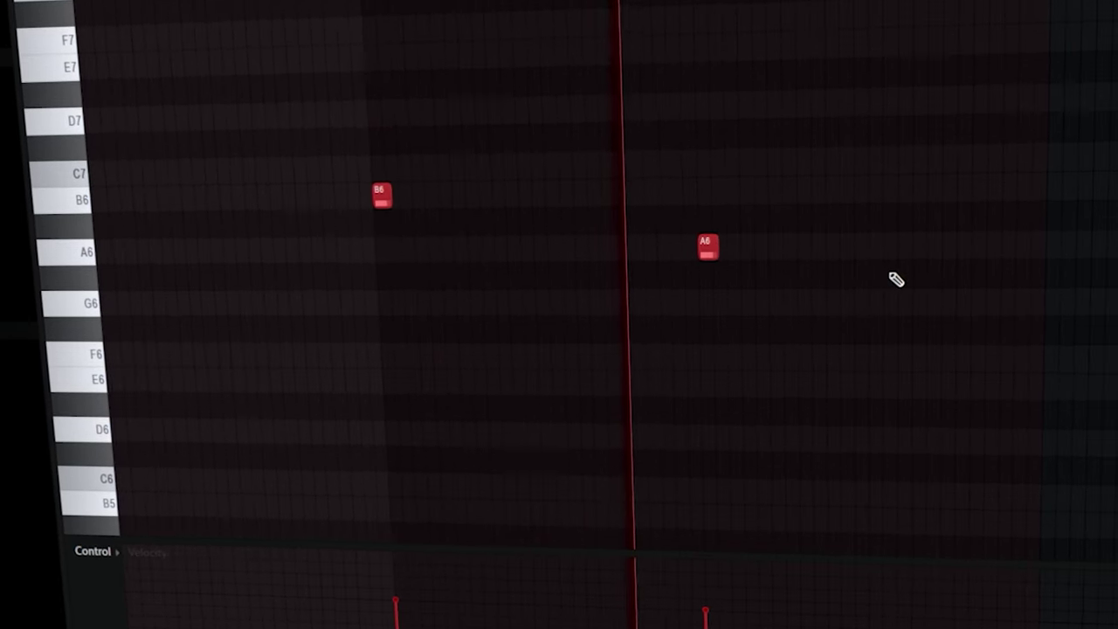
scroll(897, 279, up, 2)
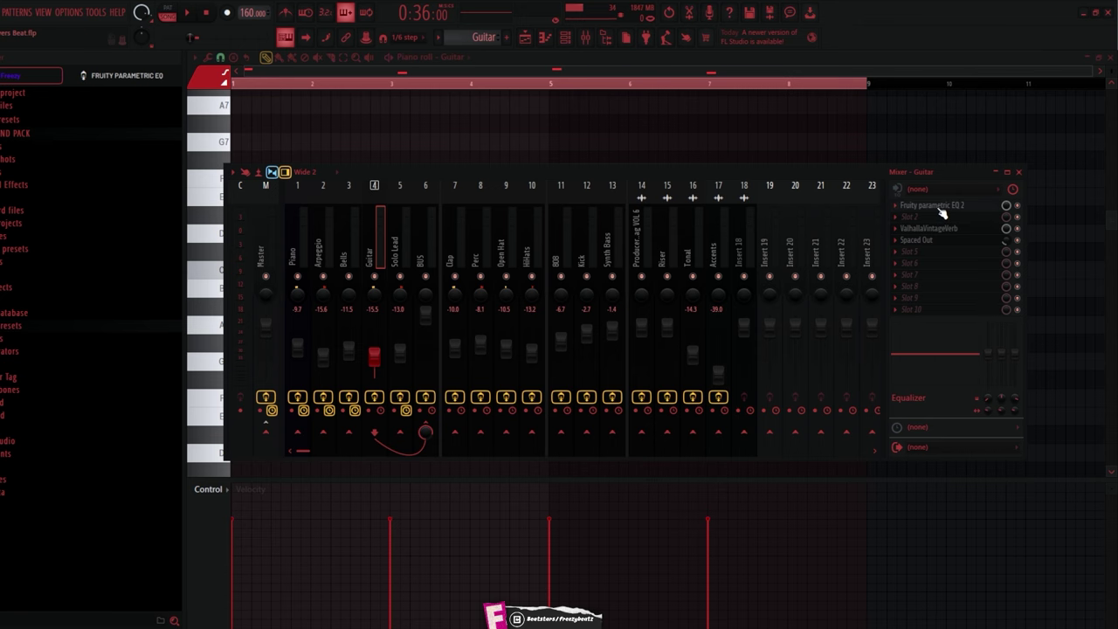
Review the Guitar mixer track's effects: Fruity Parametric EQ 2, ValhallaVintageVerb and Spaced Out
click(934, 207)
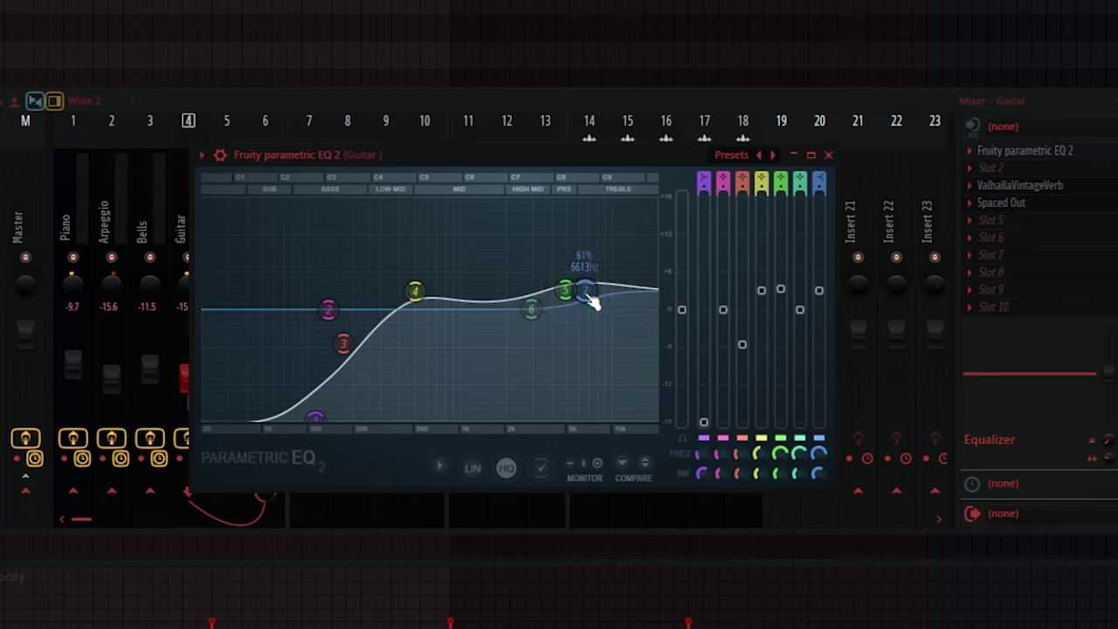
click(1017, 187)
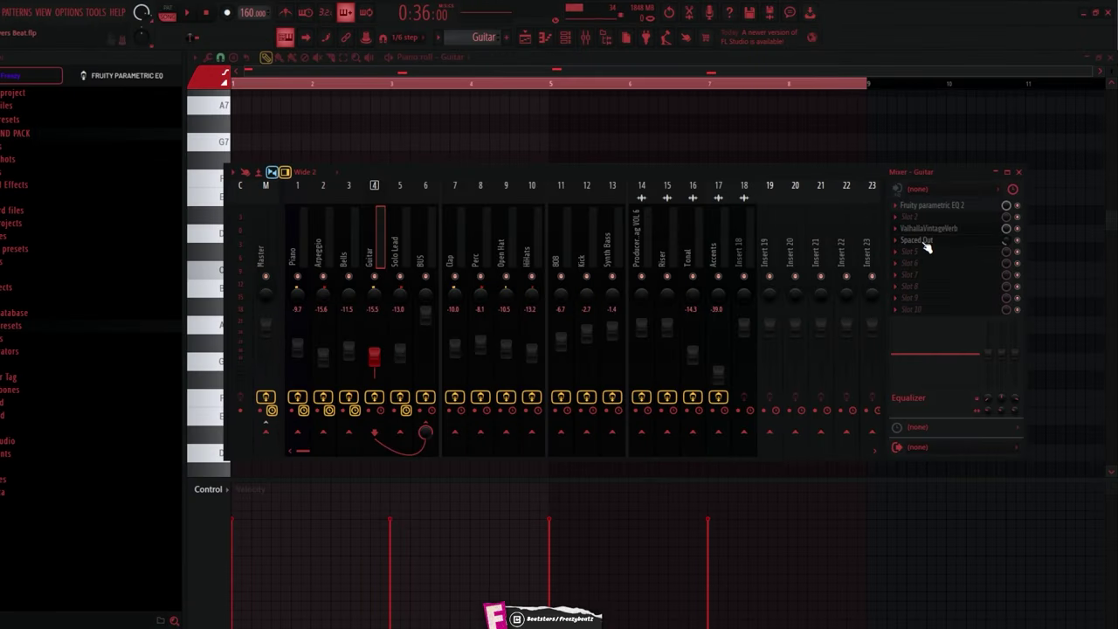
click(1017, 203)
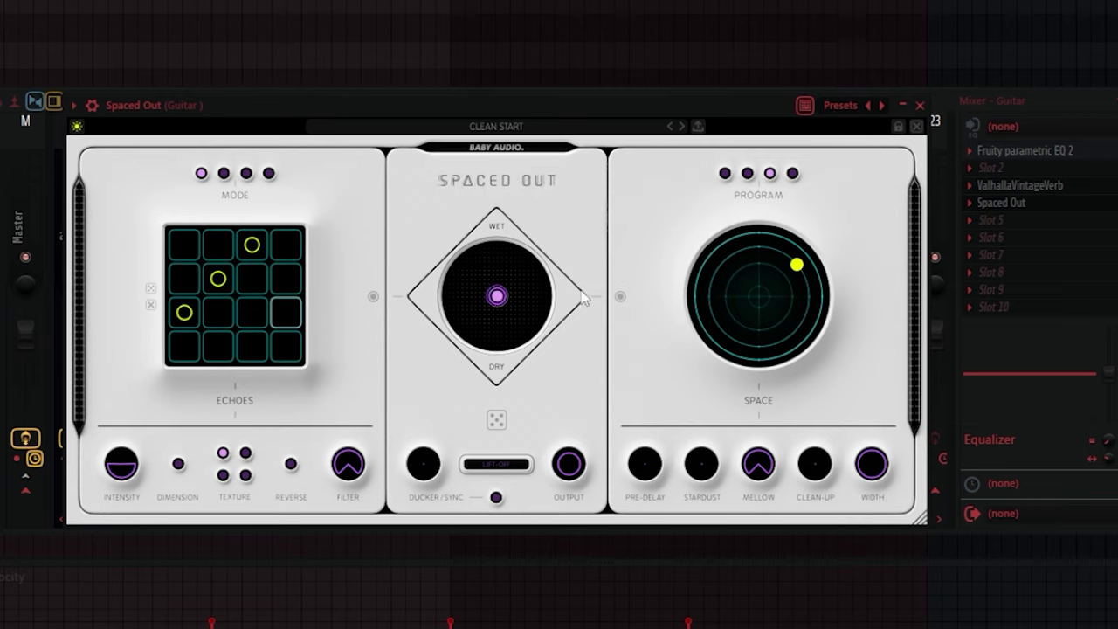
click(1067, 210)
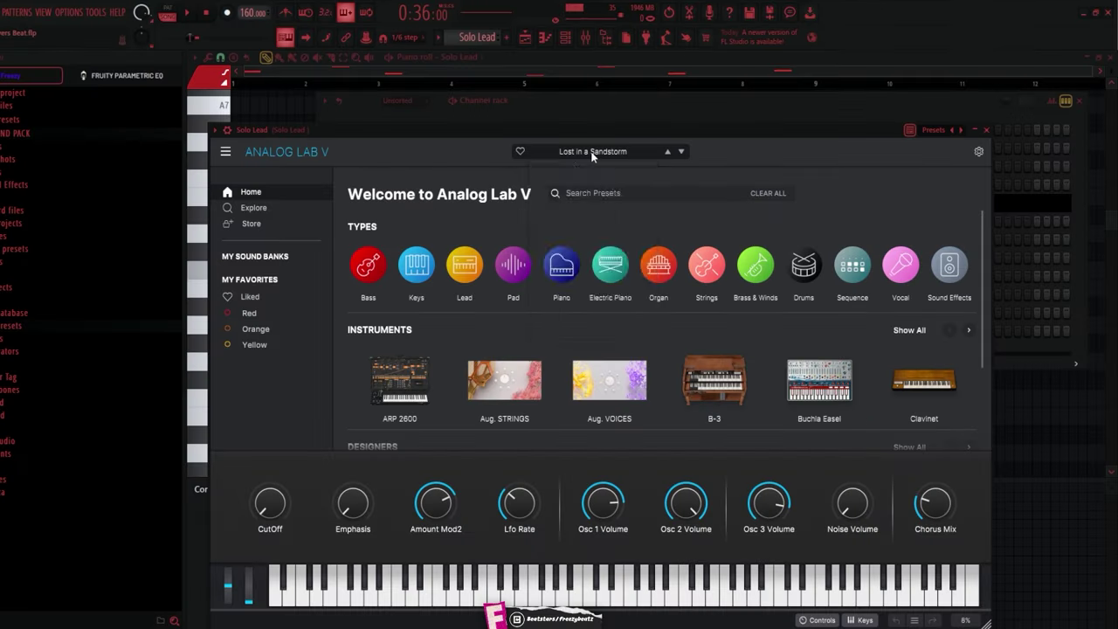
Check the Solo Lead's Analog Lab V preset list and play back its melody in the piano roll
click(599, 153)
mouse_move(614, 184)
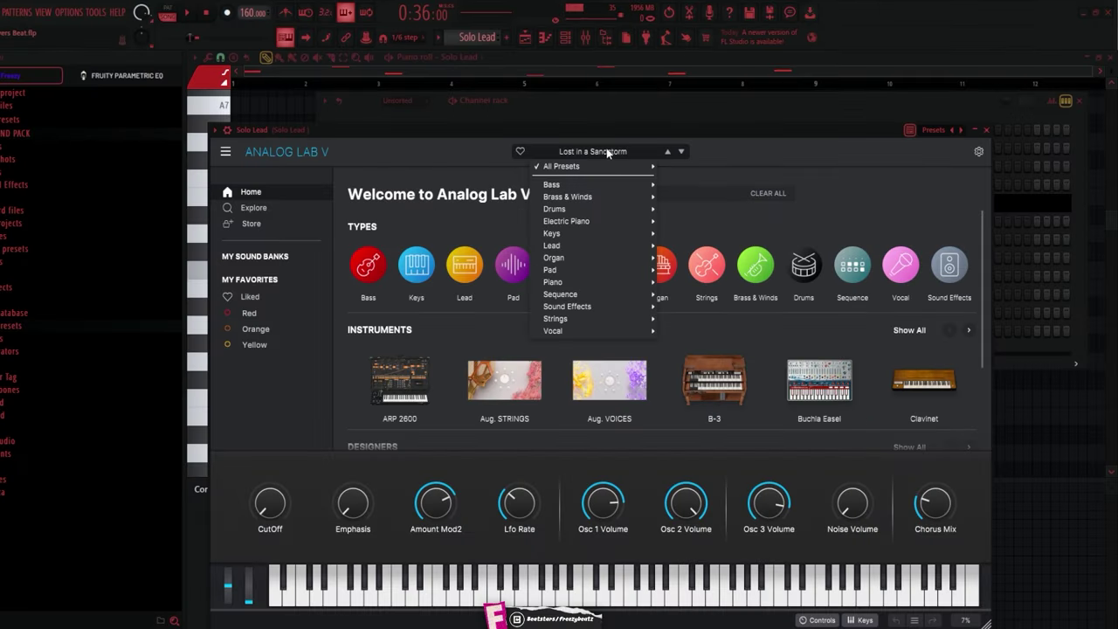
click(747, 162)
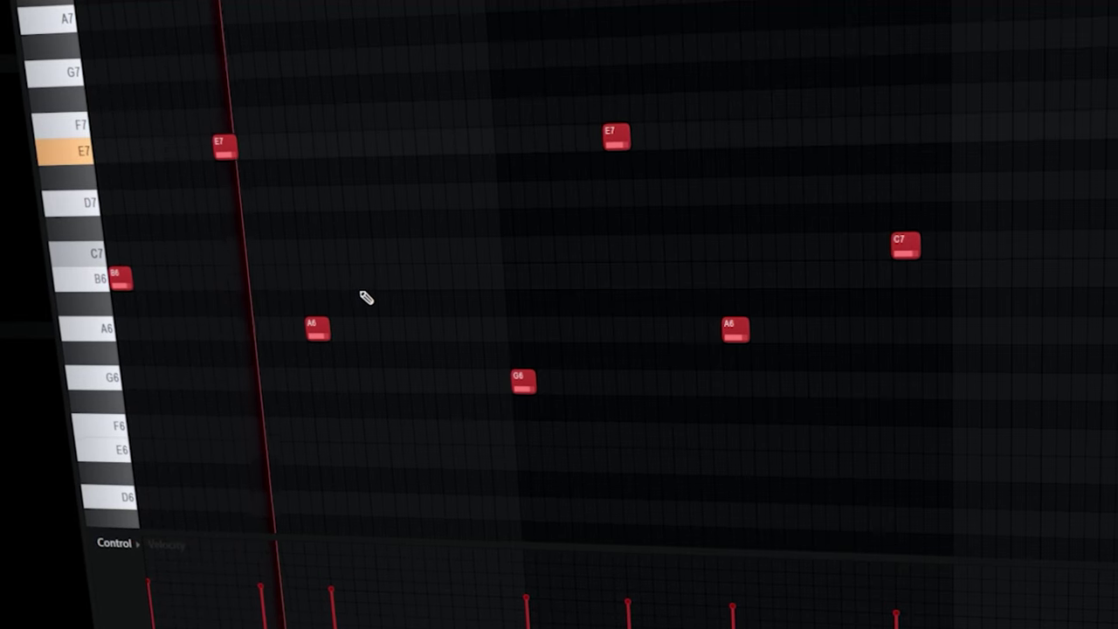
scroll(371, 302, down, 3)
scroll(904, 318, up, 3)
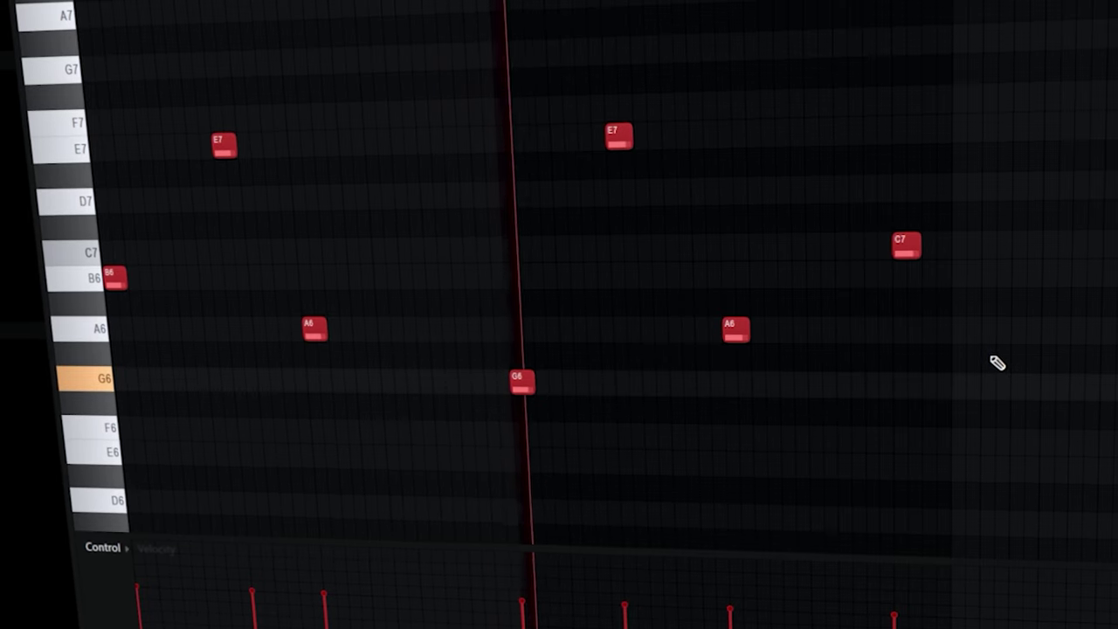
scroll(993, 361, up, 3)
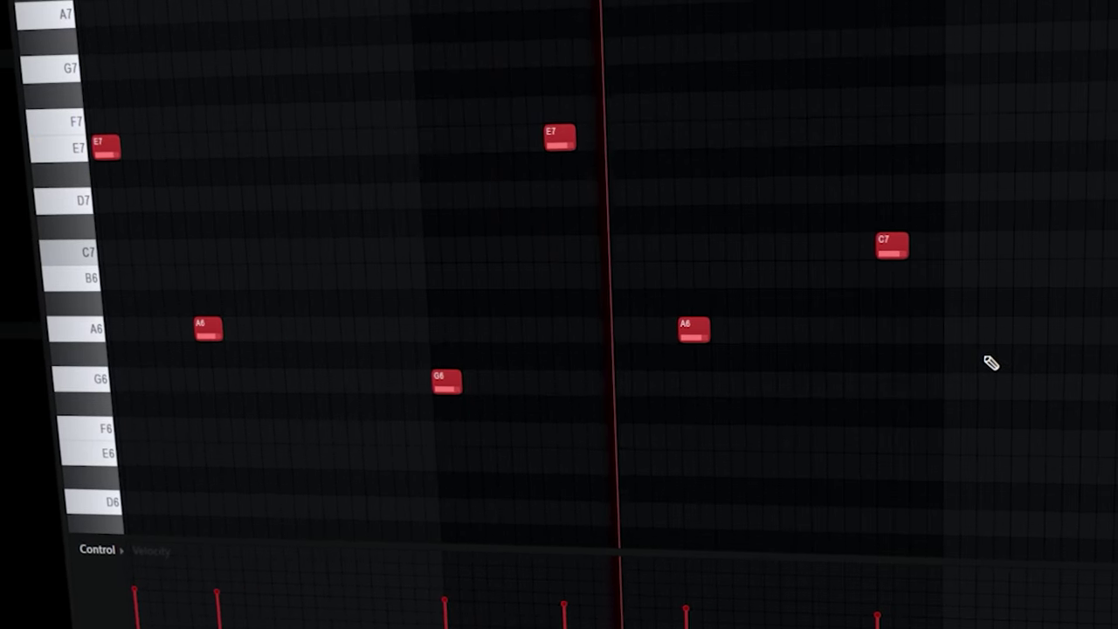
scroll(989, 362, down, 2)
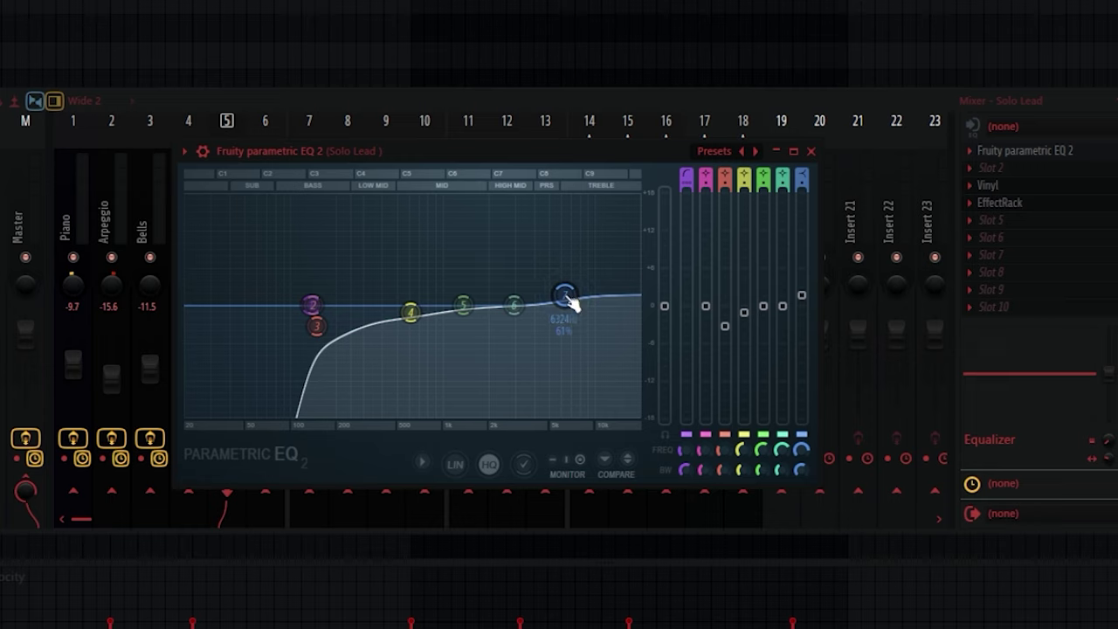
Review the Fruity Parametric EQ 2 and Vinyl settings on the Solo Lead mixer track
click(1004, 151)
click(1054, 187)
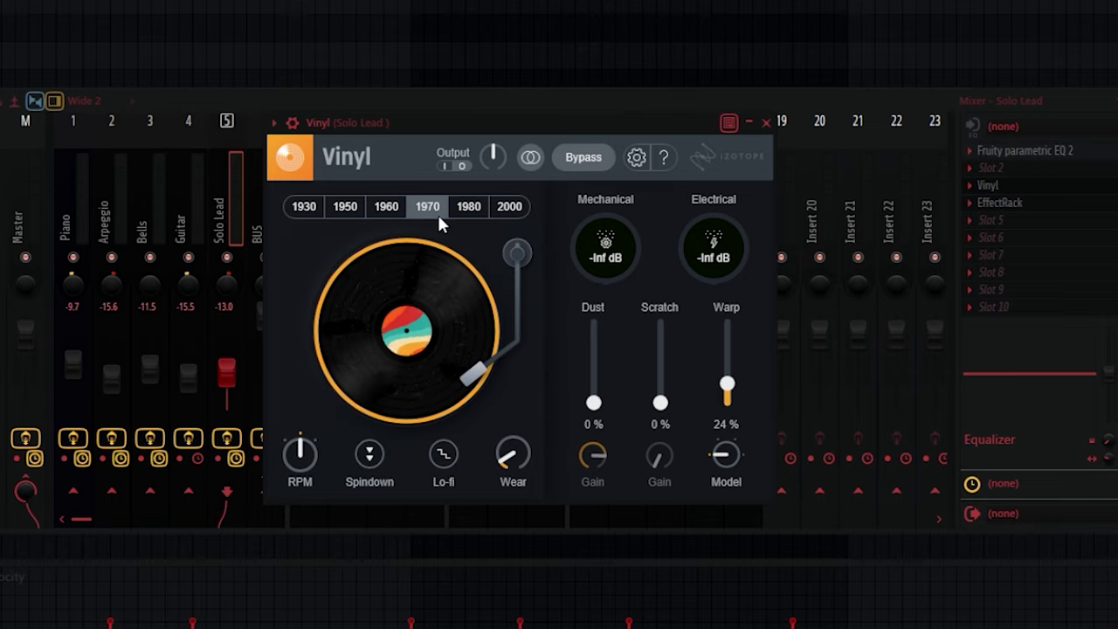
click(994, 186)
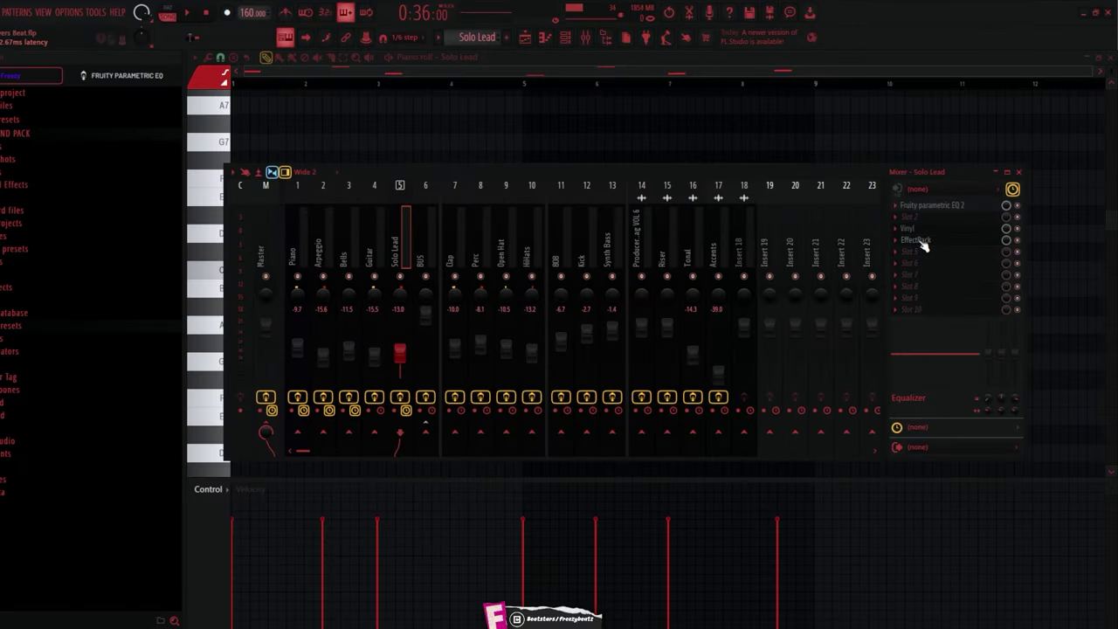
Examine the MicroShift, PanMan and Radiator modules in the Solo Lead track's EffectRack
click(922, 246)
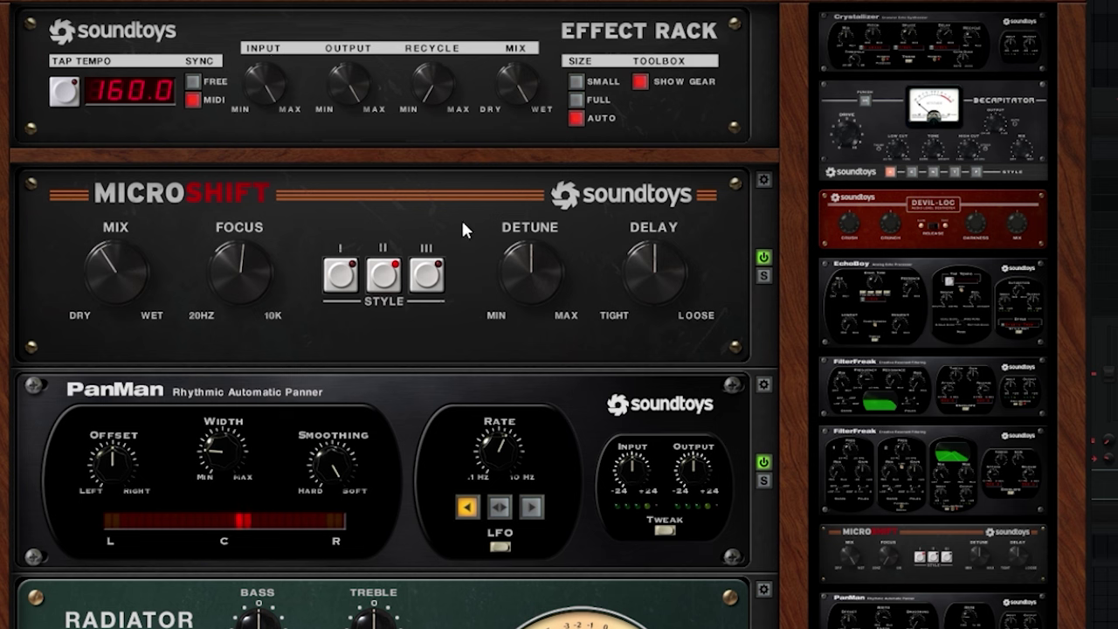
scroll(386, 200, down, 2)
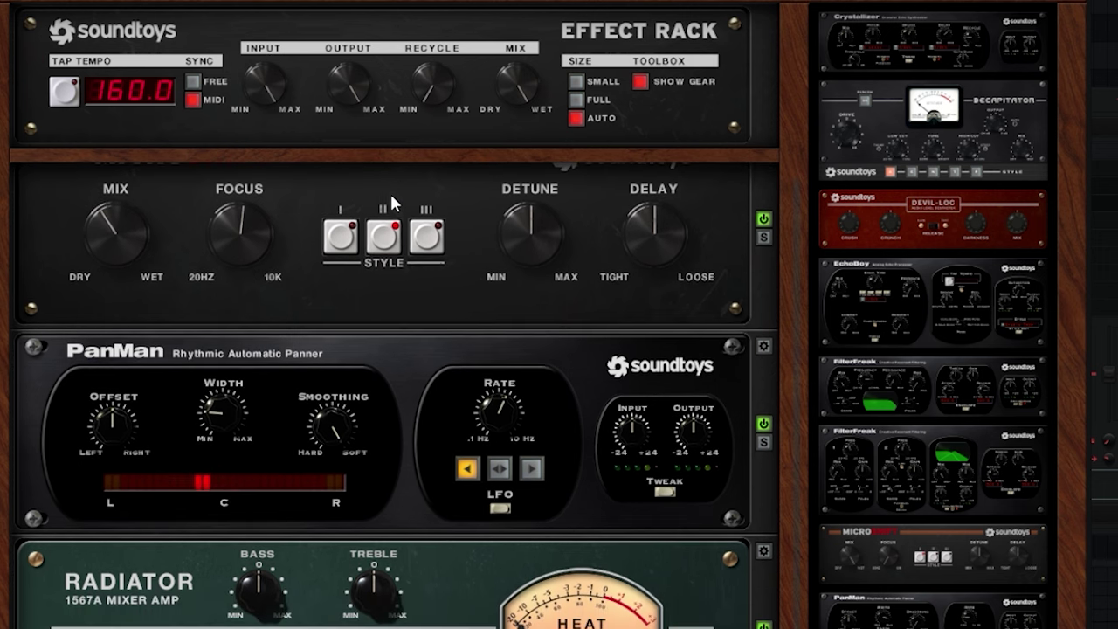
scroll(391, 199, down, 3)
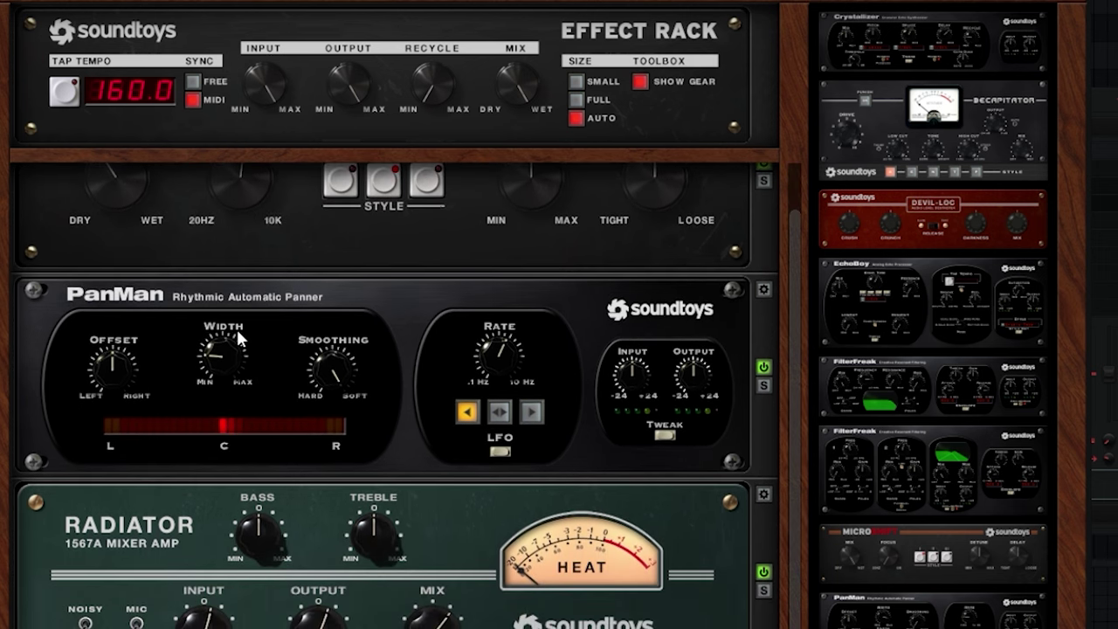
scroll(376, 524, up, 3)
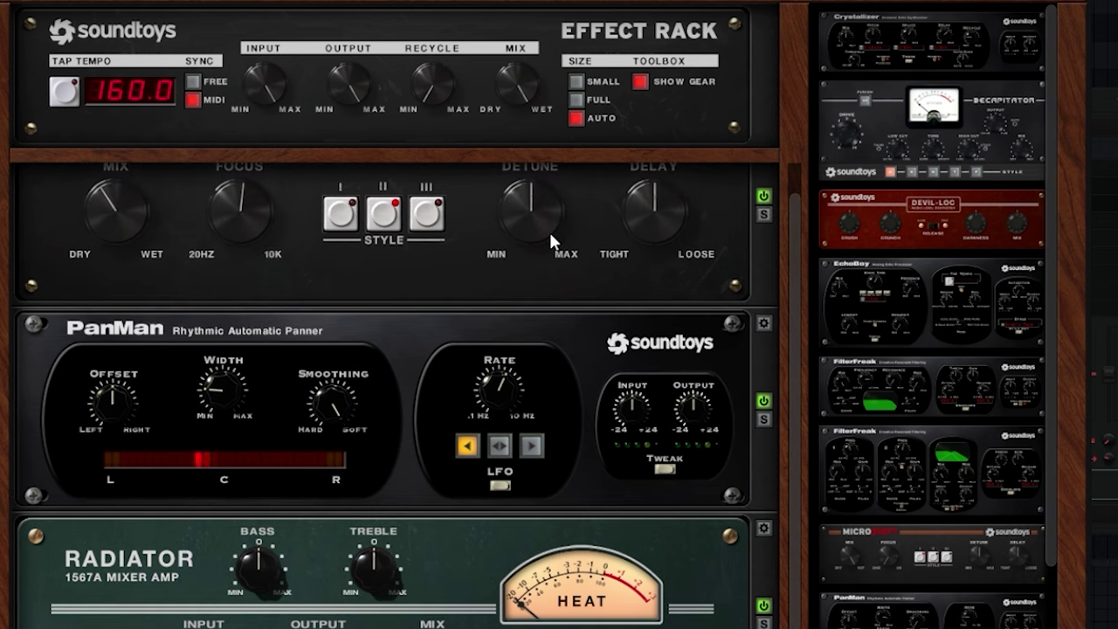
scroll(797, 438, up, 3)
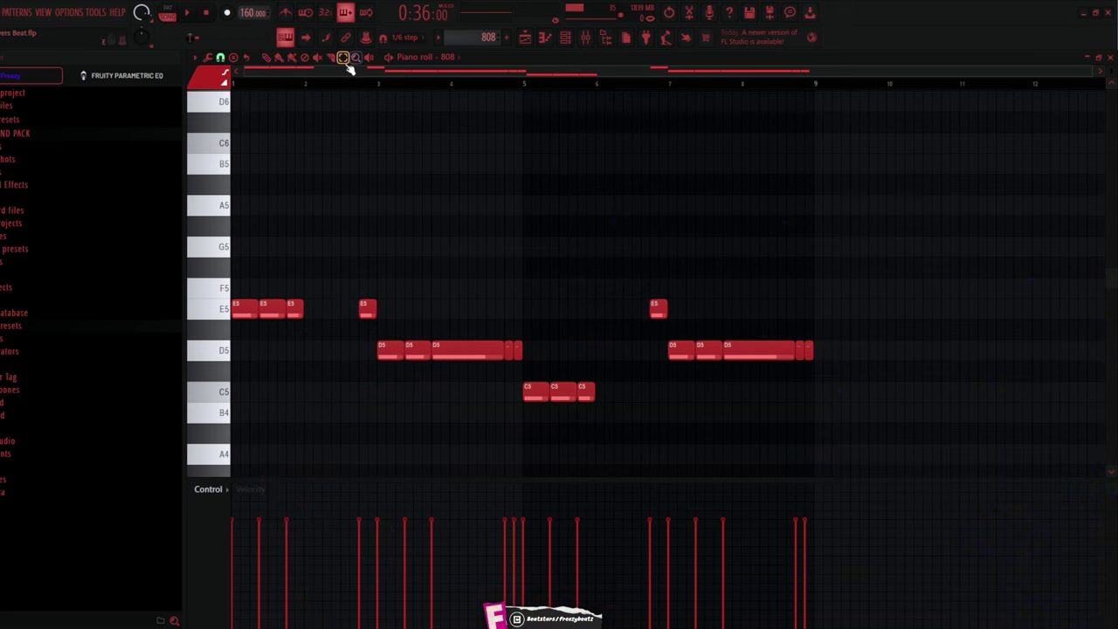
Highlight the 808 pattern's note groups one after another in the piano roll to examine the bass line
drag(248, 232, 506, 329)
scroll(508, 325, down, 2)
drag(531, 245, 614, 281)
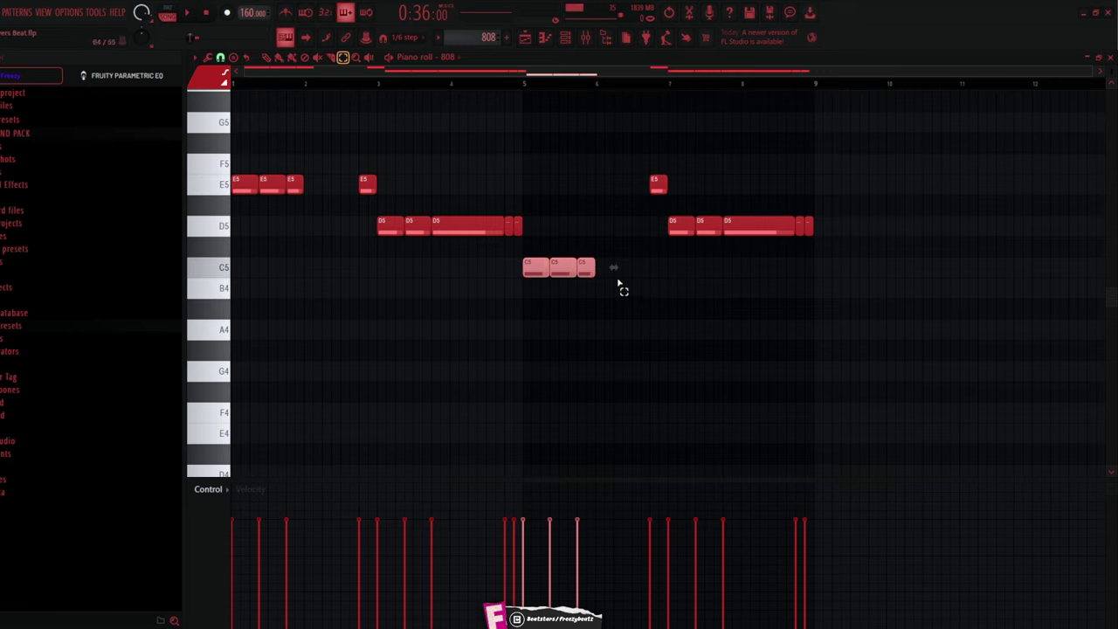
drag(614, 155, 856, 278)
click(856, 278)
Open the Piano pattern from the playlist and highlight its notes for comparison with the 808 line
click(524, 38)
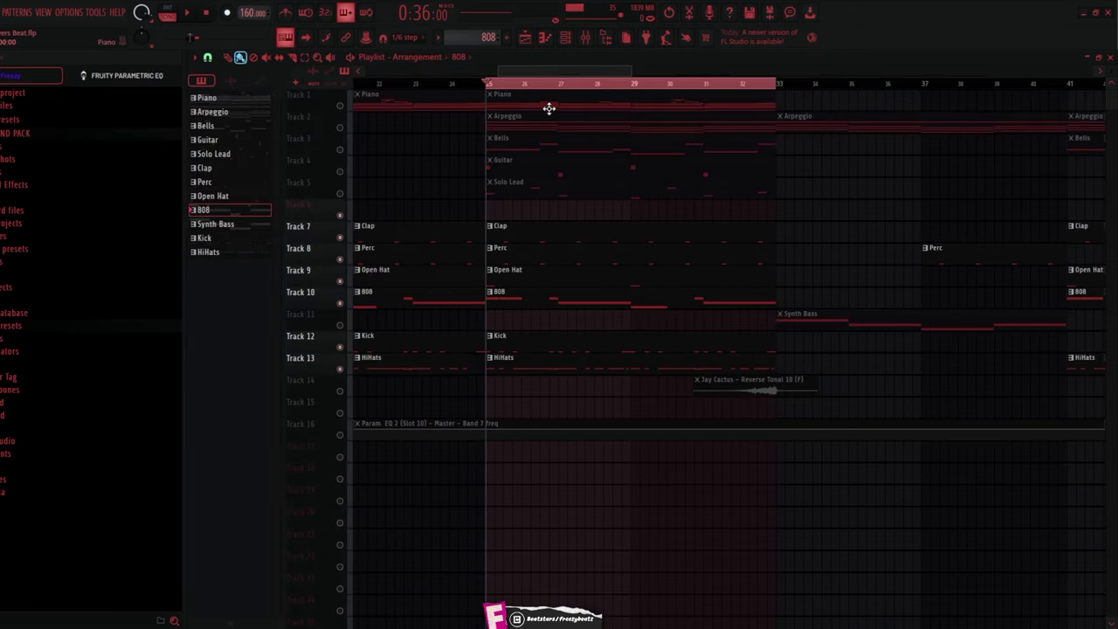
double_click(549, 108)
drag(291, 217, 811, 371)
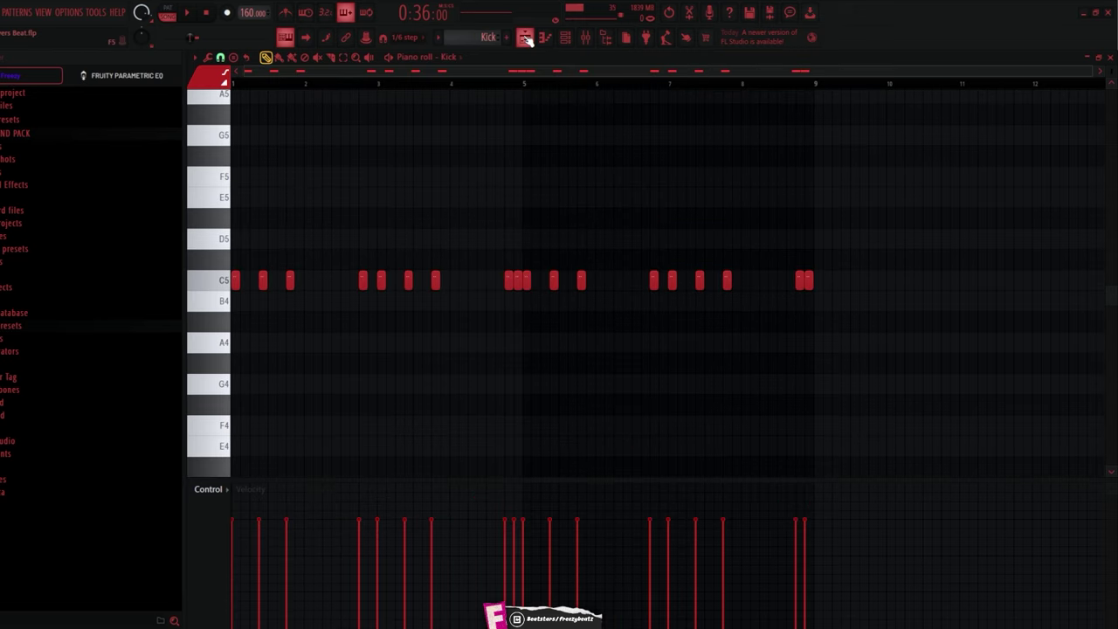
Play back the drum patterns in the playlist from bar 25, and audition the Clap pattern
click(524, 38)
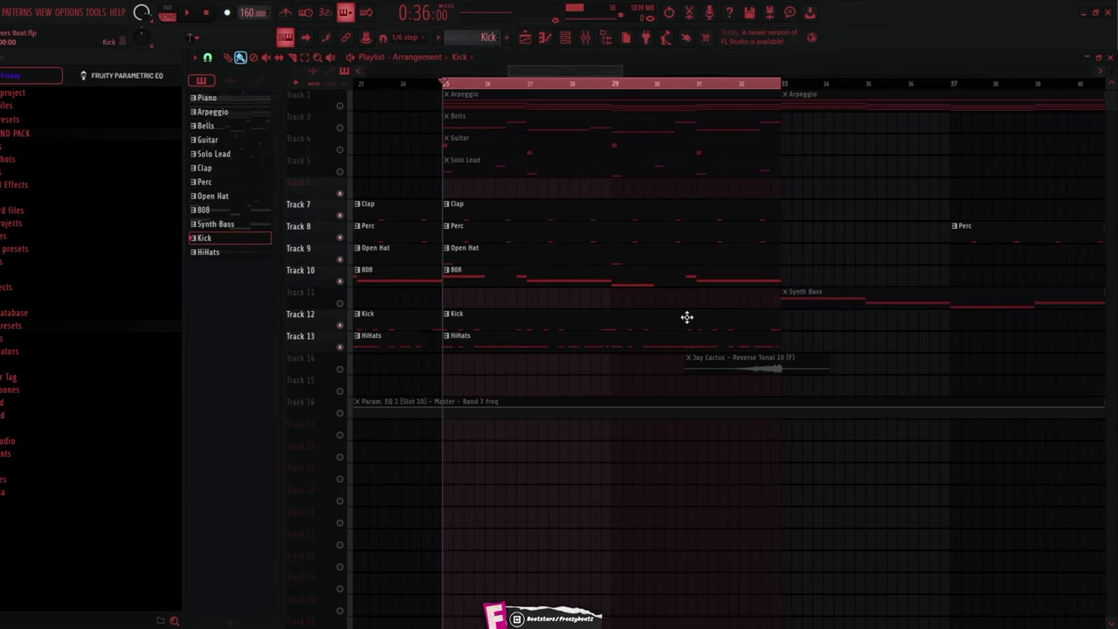
key(space)
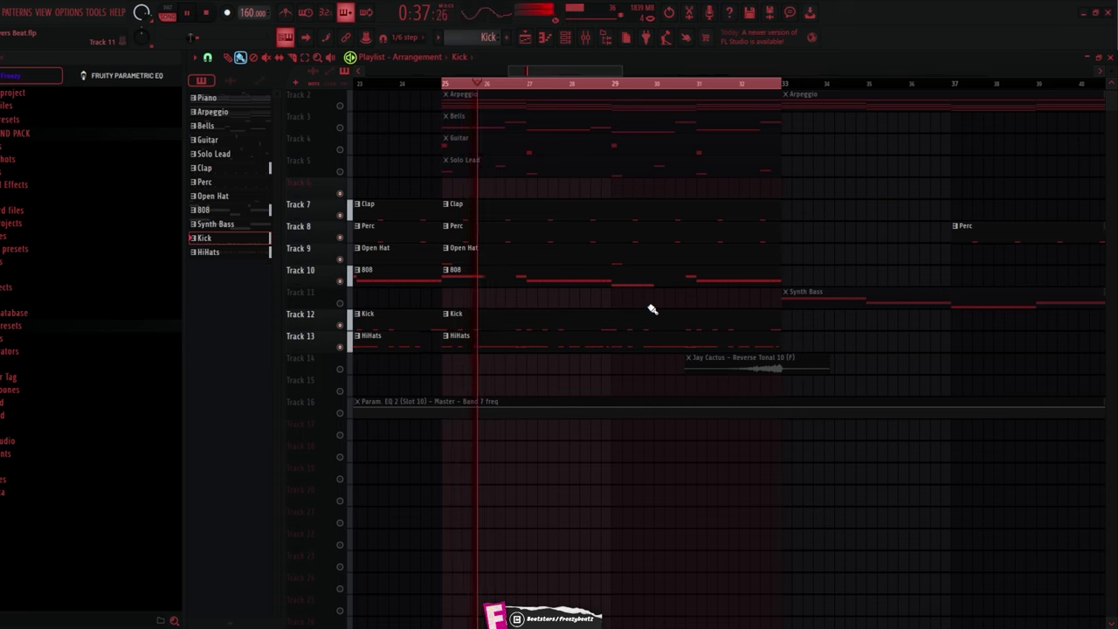
scroll(806, 278, up, 1)
scroll(809, 282, up, 1)
scroll(809, 279, down, 1)
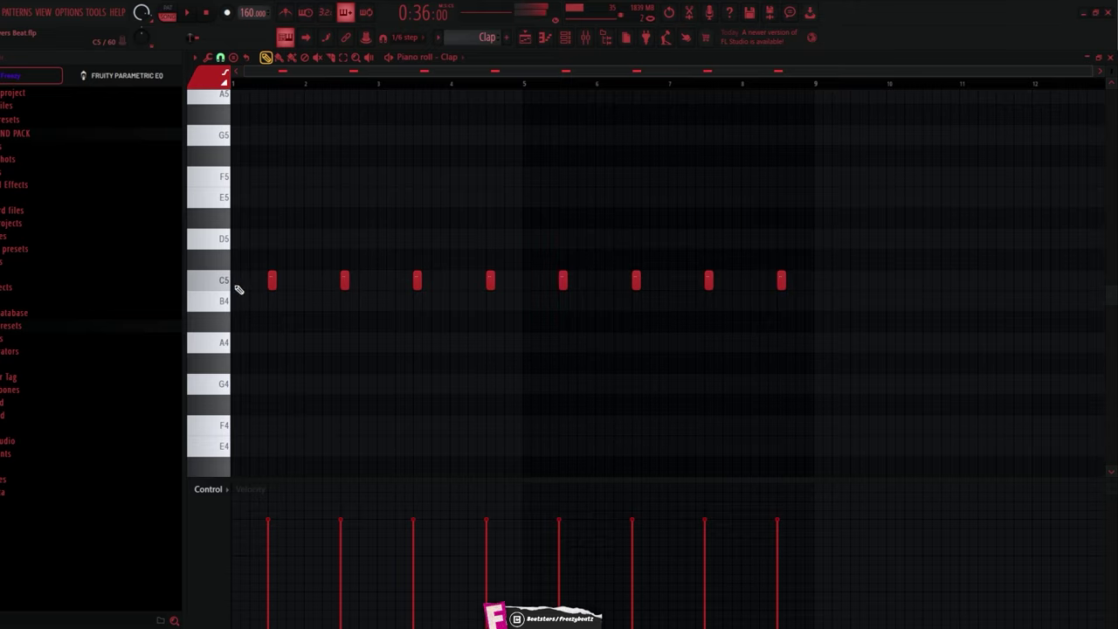
key(space)
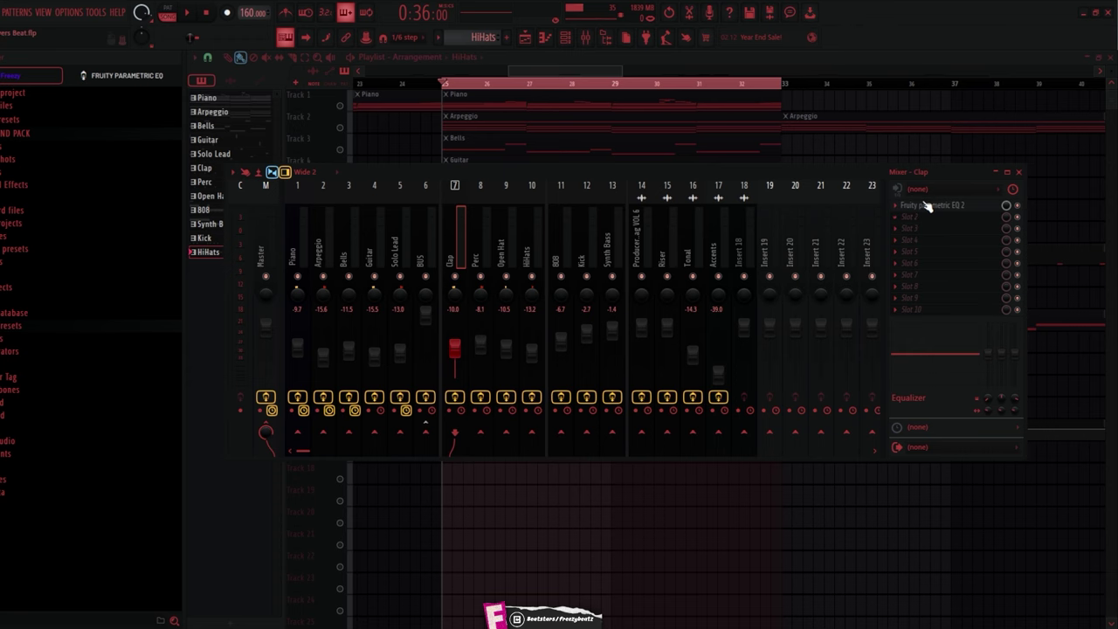
Review the Clap track's Fruity Parametric EQ 2 and the Perc track's Fruity Reeverb 2
click(931, 206)
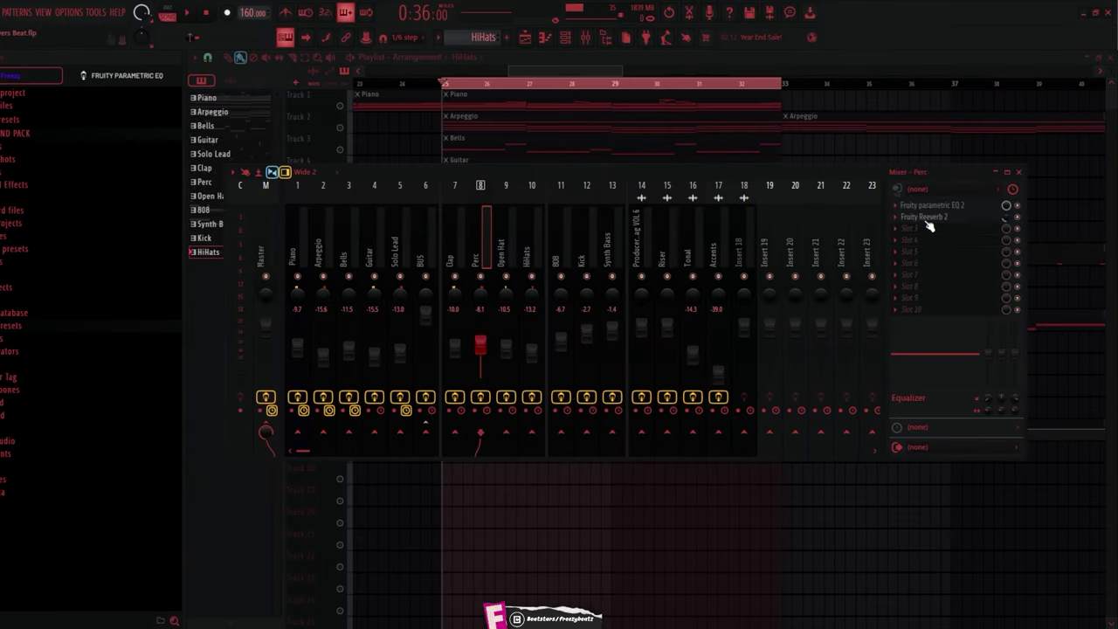
click(930, 218)
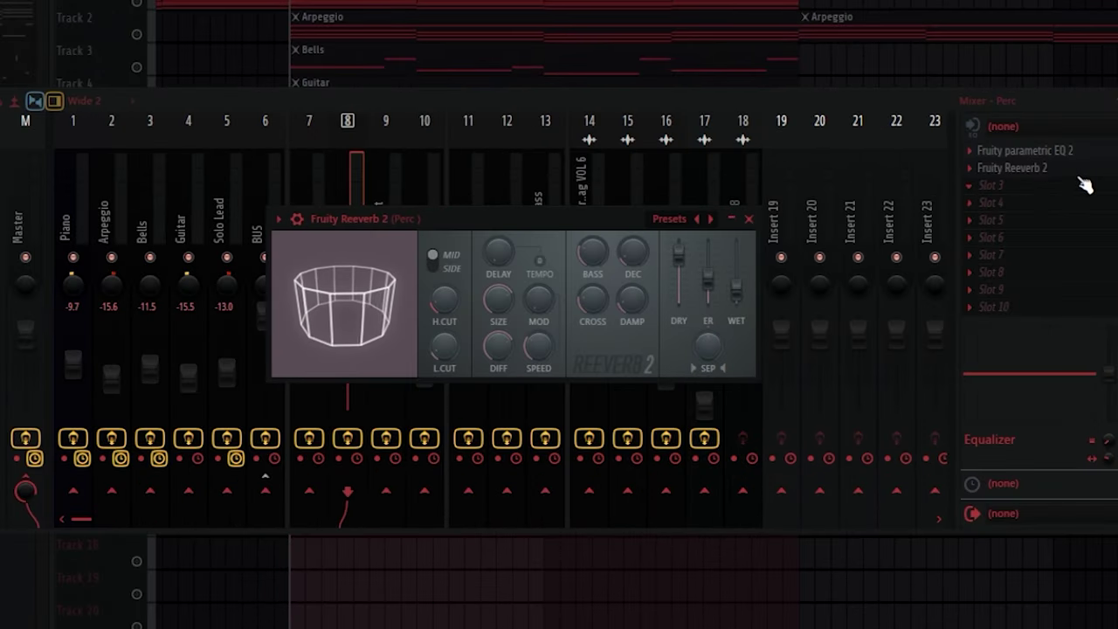
click(971, 219)
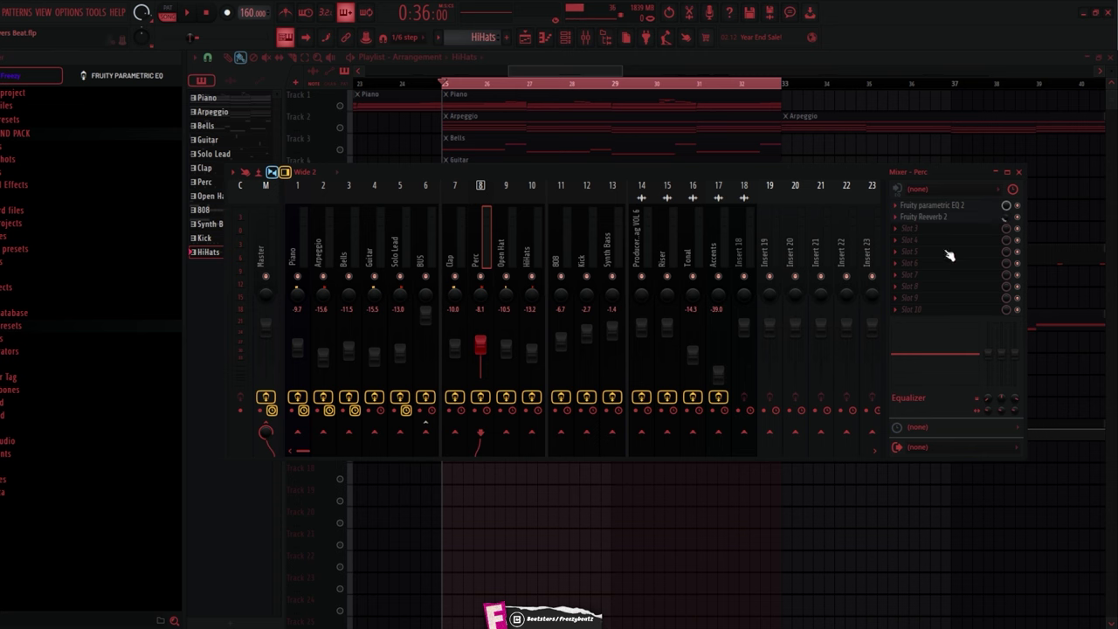
Review the Open Hat track's Fruity Parametric EQ 2, including band 7, and its ValhallaVintageVerb settings
click(931, 205)
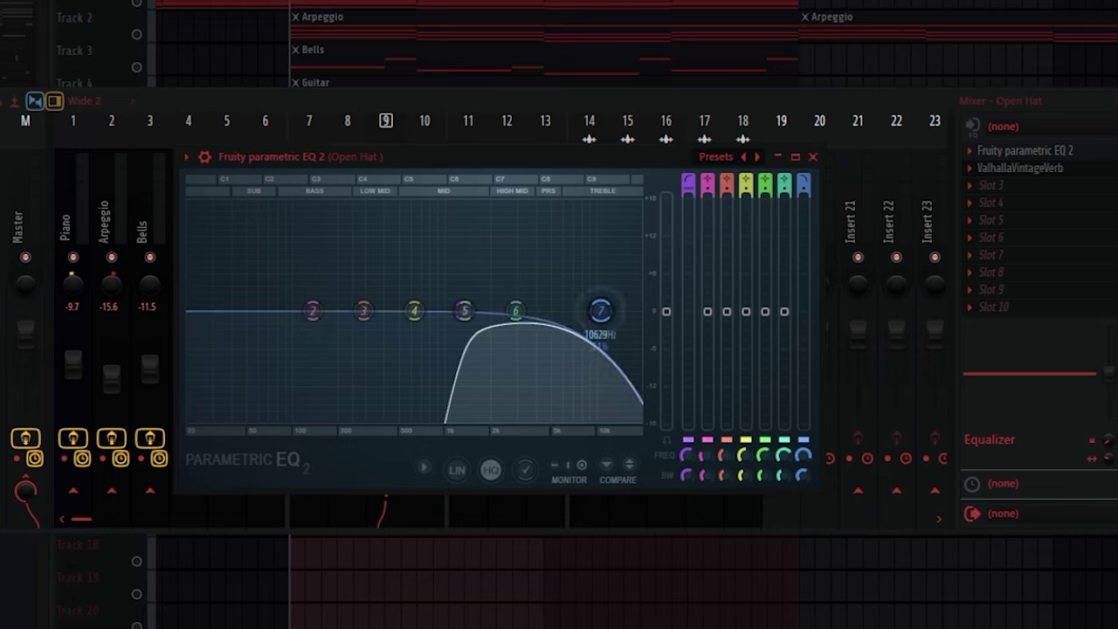
right_click(600, 311)
click(690, 376)
click(1016, 169)
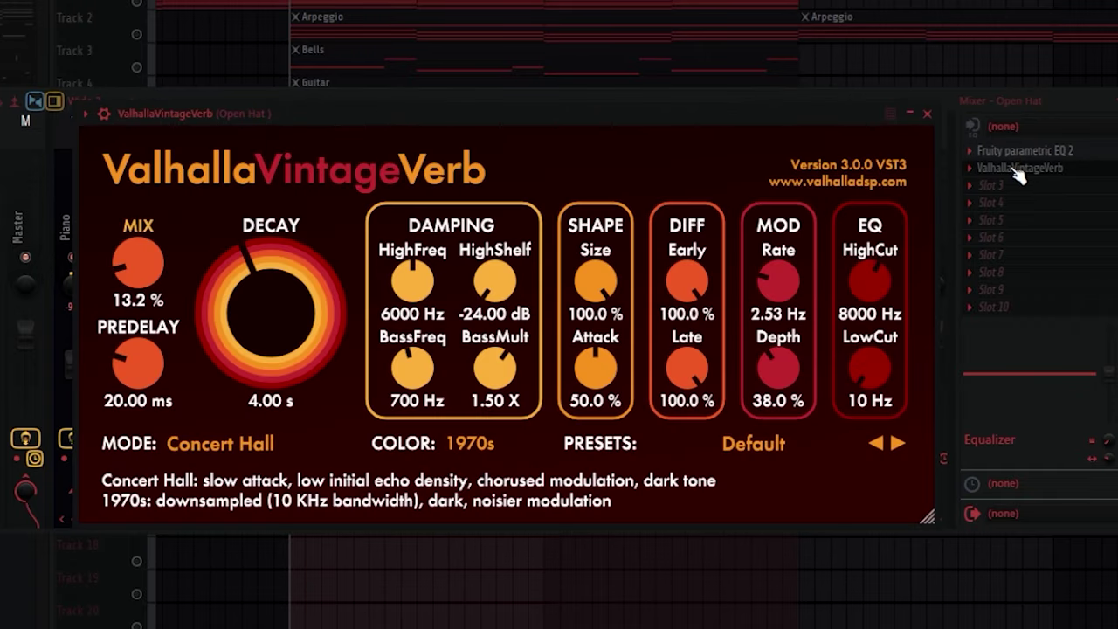
click(1016, 169)
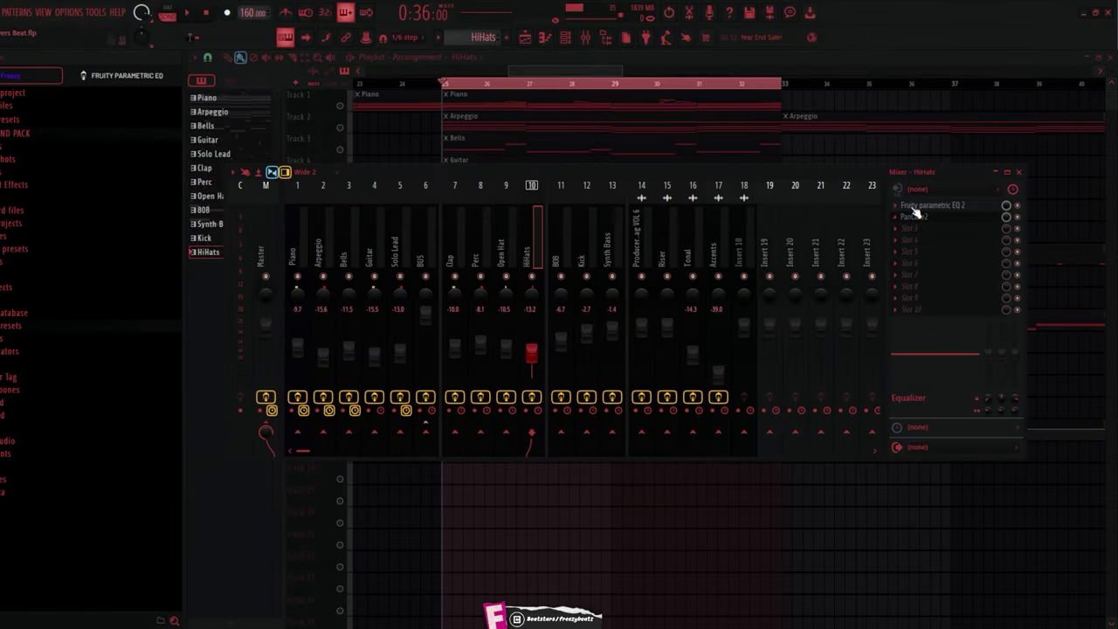
Review the Fruity Parametric EQ 2 and PanCake2 settings on the HiHats mixer track
click(914, 208)
click(913, 208)
click(916, 217)
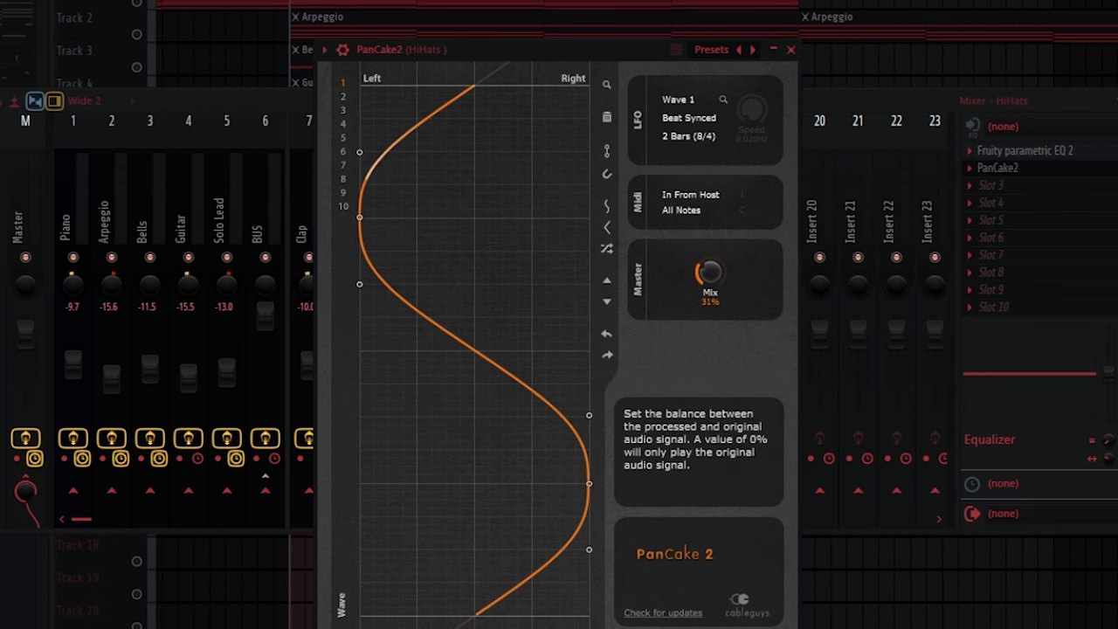
click(1064, 172)
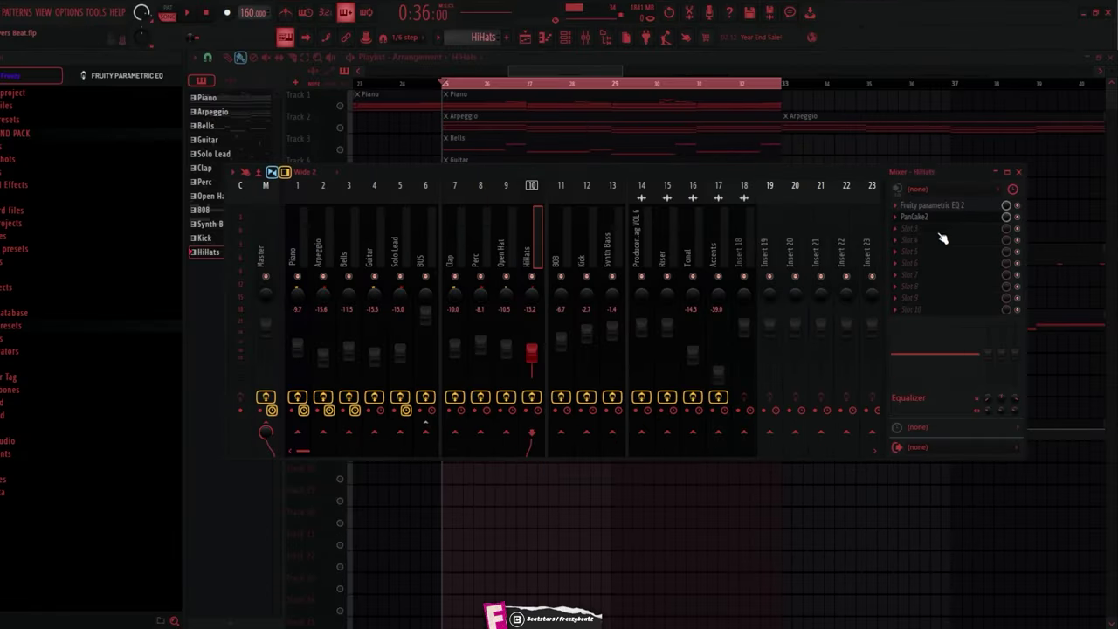
Check the PanCake2 on the HiHats mixer track, and review both Fruity Parametric EQ 2 instances on the 808 track
click(932, 216)
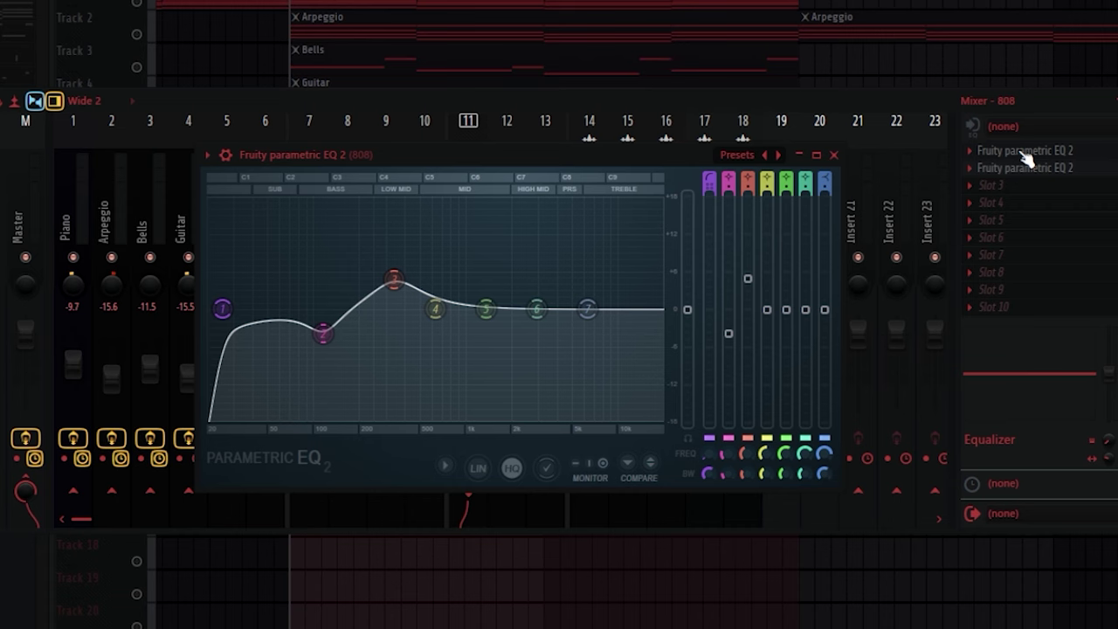
click(1025, 154)
click(1025, 168)
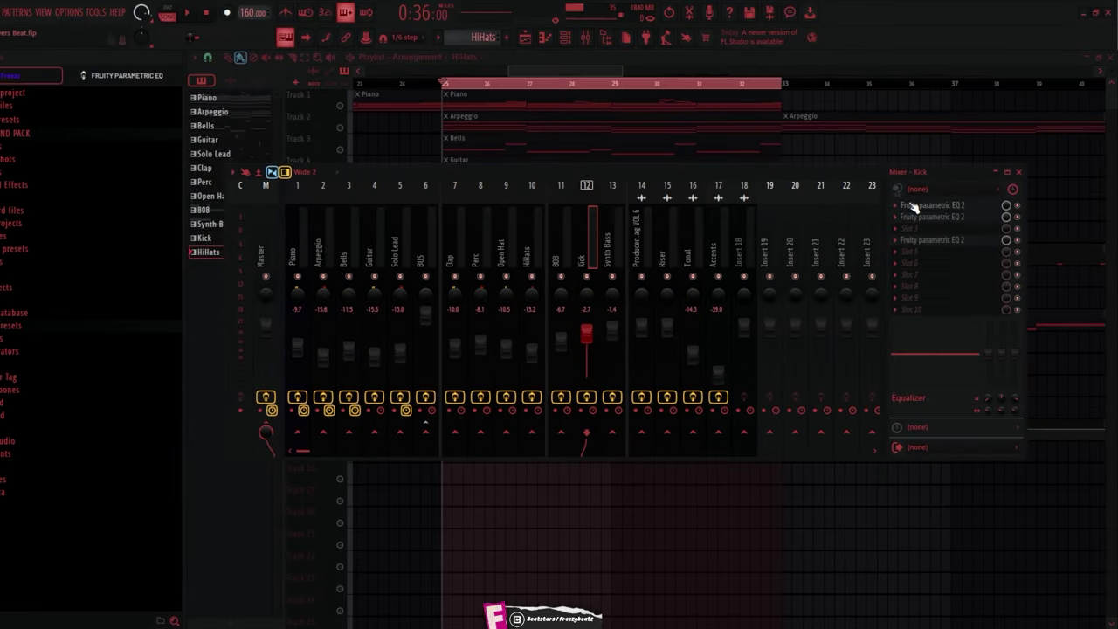
Review all three Fruity Parametric EQ 2 instances on the Kick mixer track
click(913, 206)
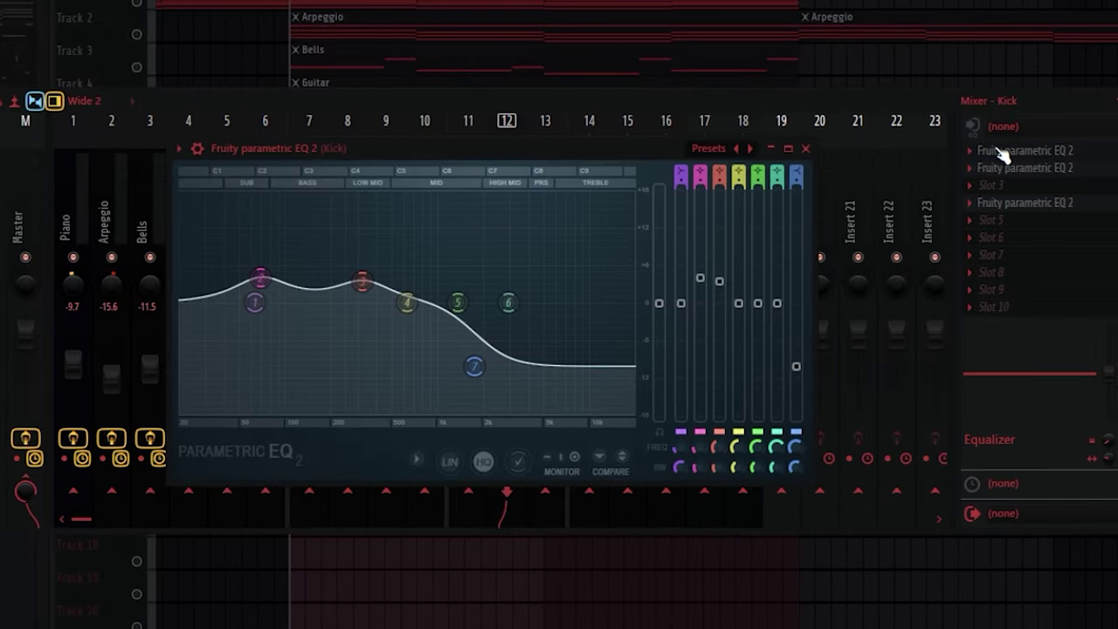
click(987, 167)
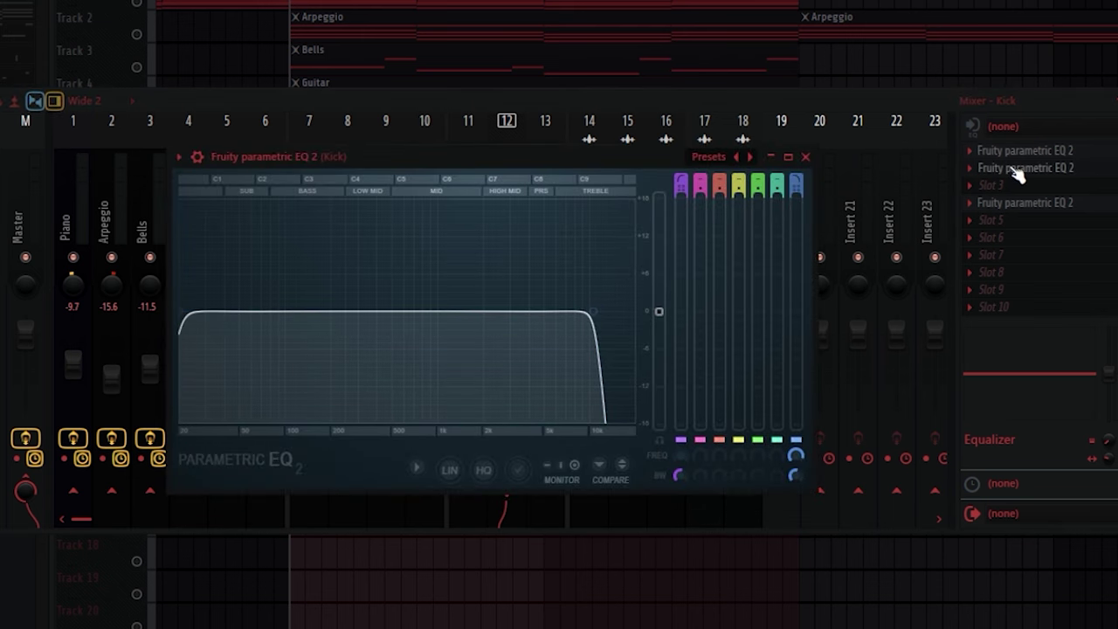
click(1025, 203)
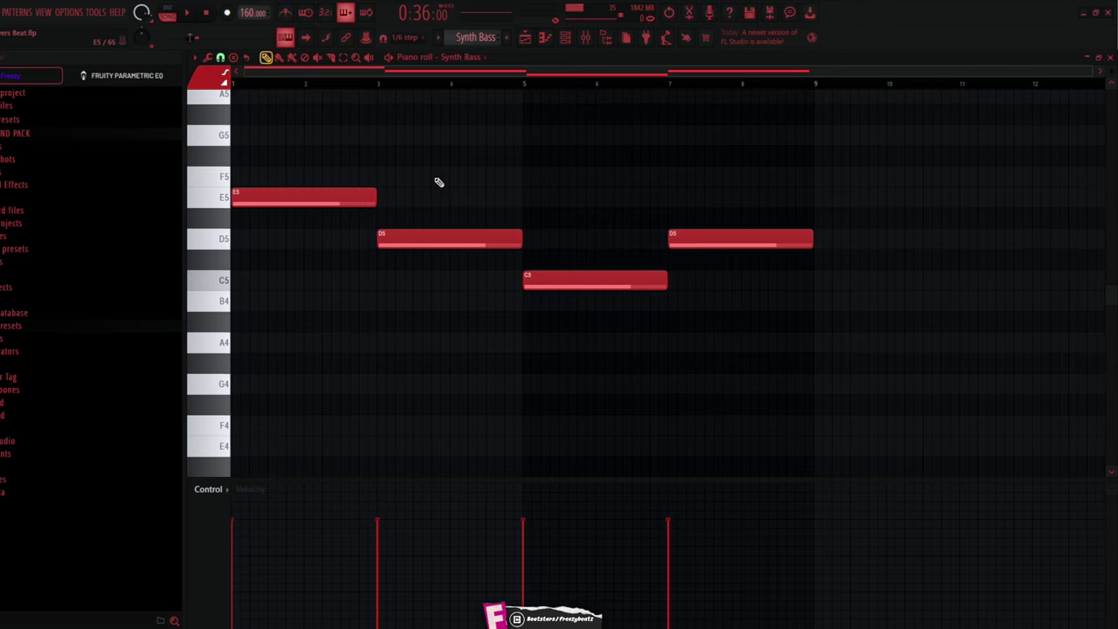
Examine the Synth Bass pattern's notes in the piano roll and inspect its channel's sound source
scroll(439, 179, up, 3)
scroll(439, 183, down, 3)
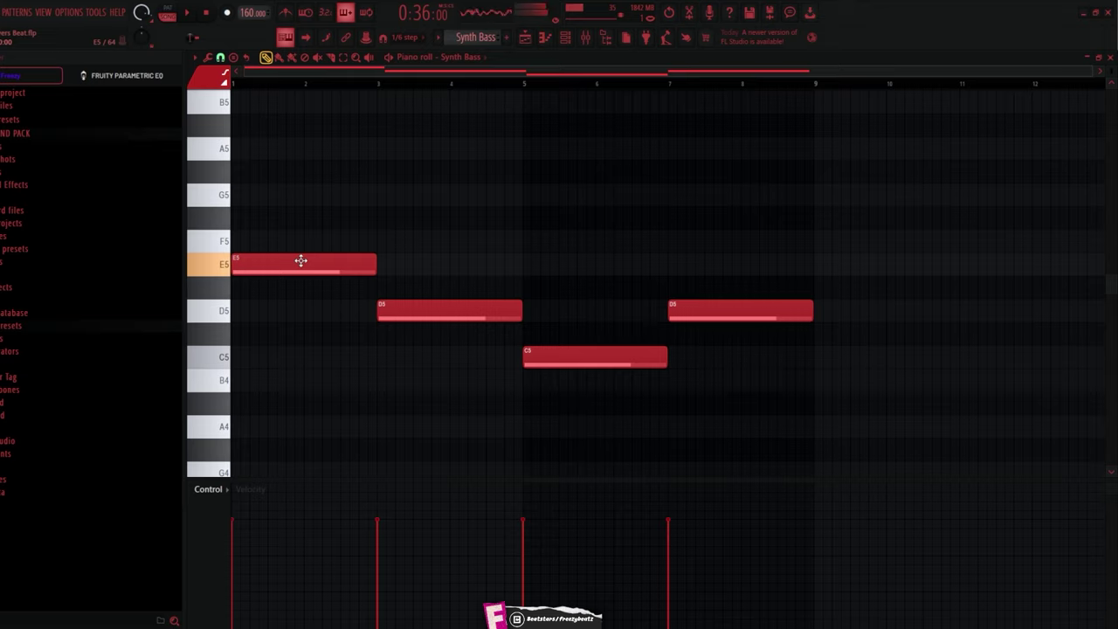
key(F6)
click(412, 313)
click(211, 137)
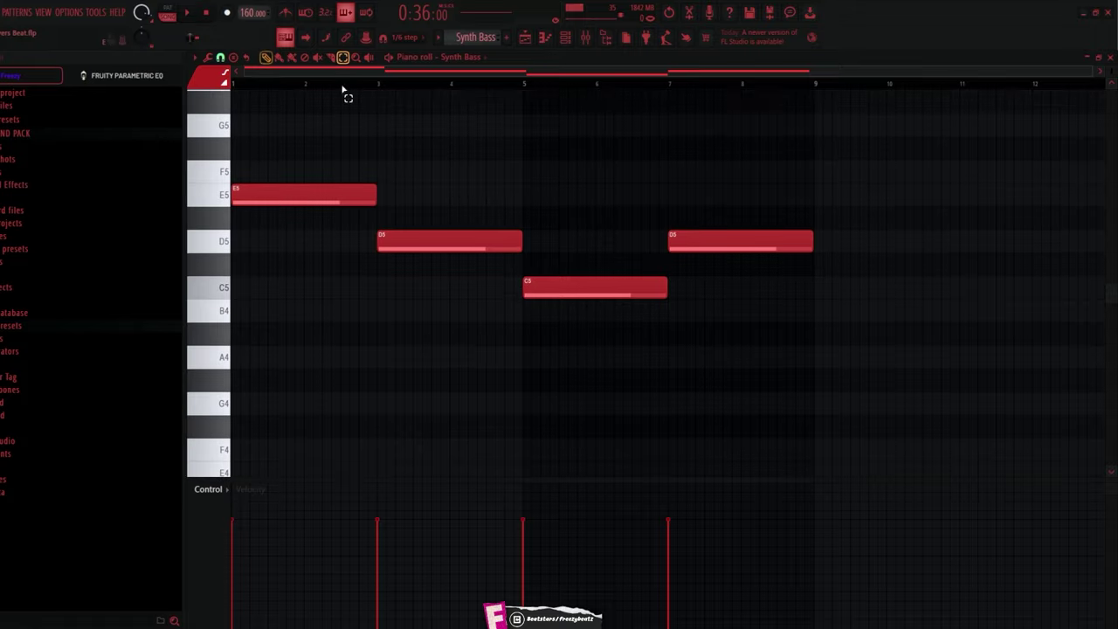
Play back the Synth Bass notes, and review the Fruity Parametric EQ 2 on the Synth Bass mixer track
drag(301, 137, 791, 344)
click(311, 97)
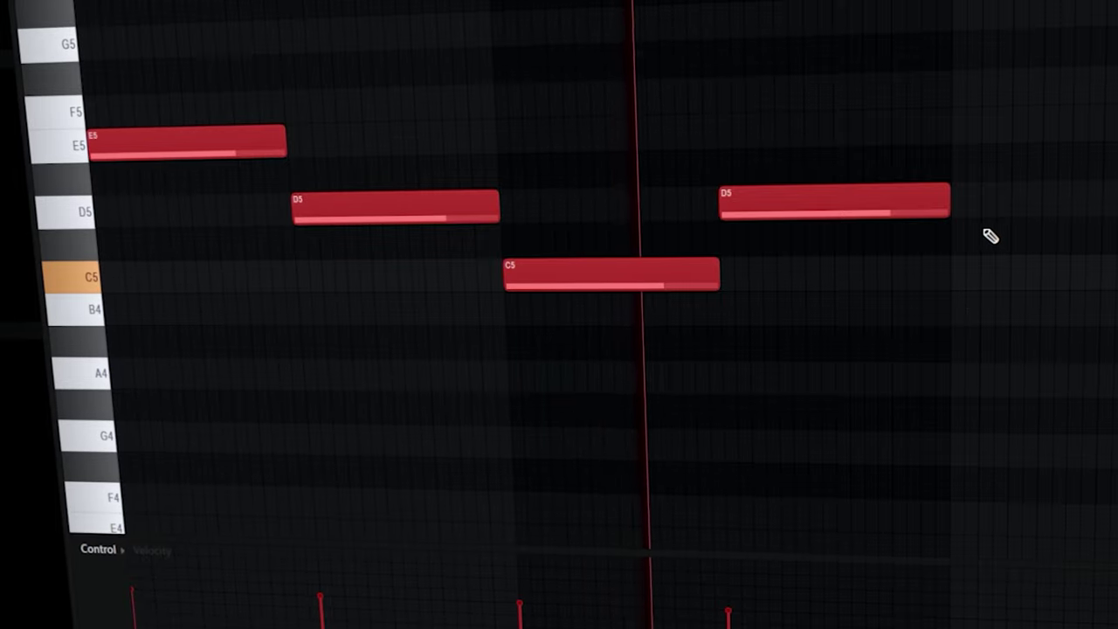
scroll(985, 214, up, 3)
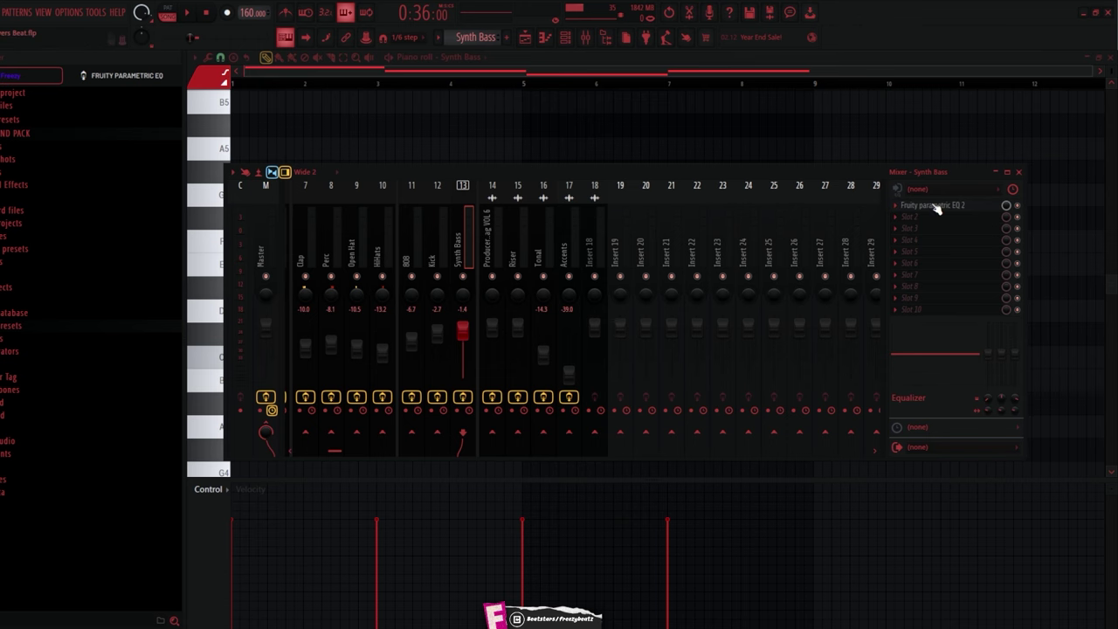
click(936, 206)
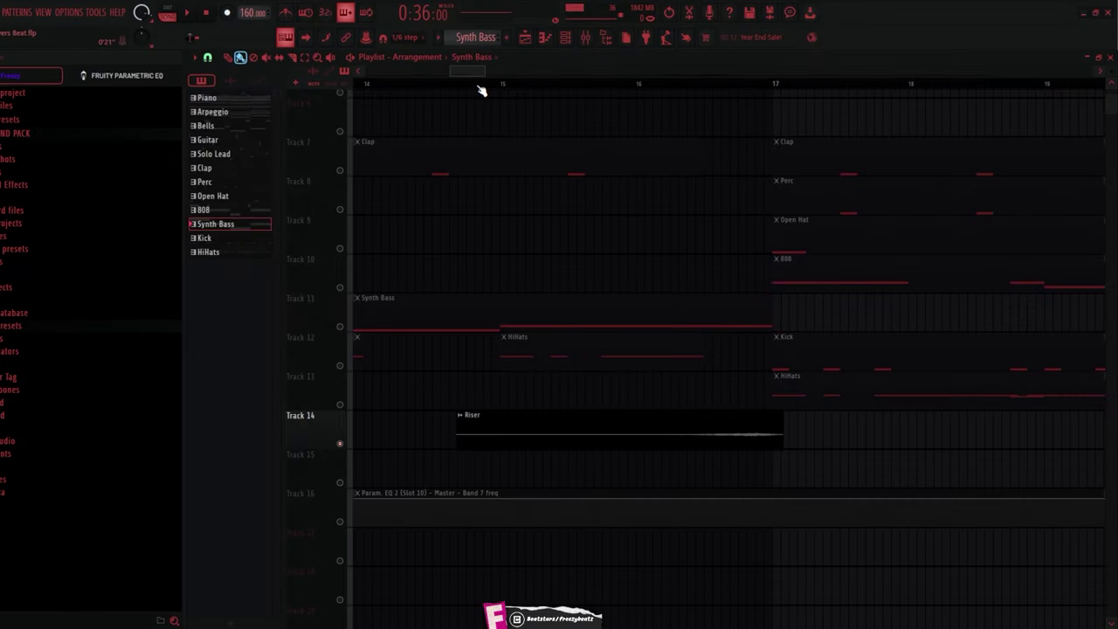
Play back the Riser clip on Track 14 from just before bar 15, and look over the surrounding playlist clips
click(467, 87)
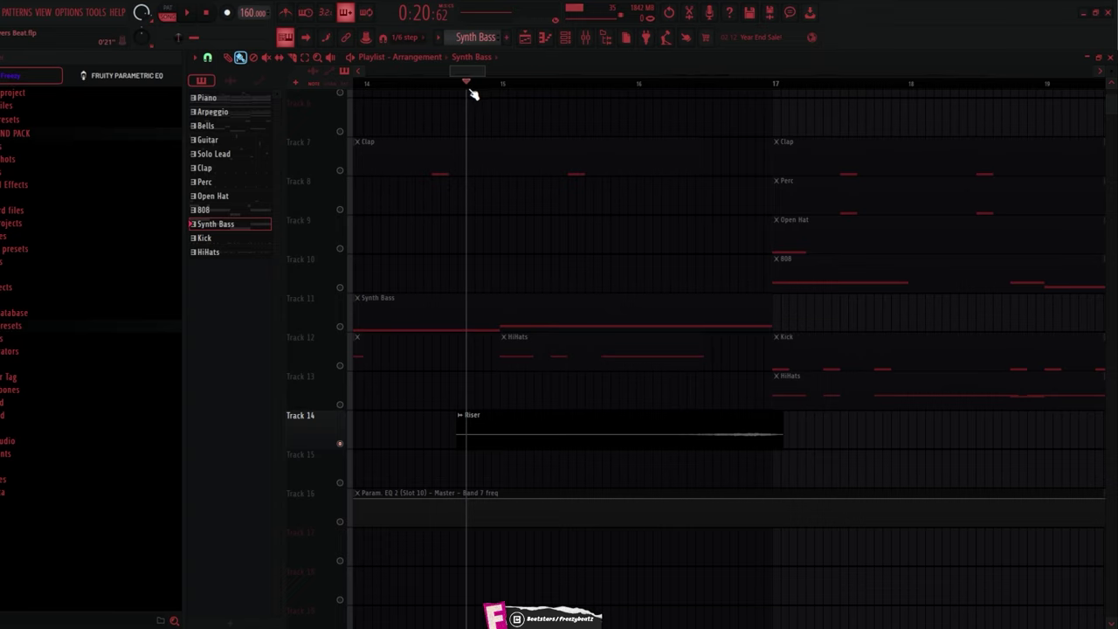
key(space)
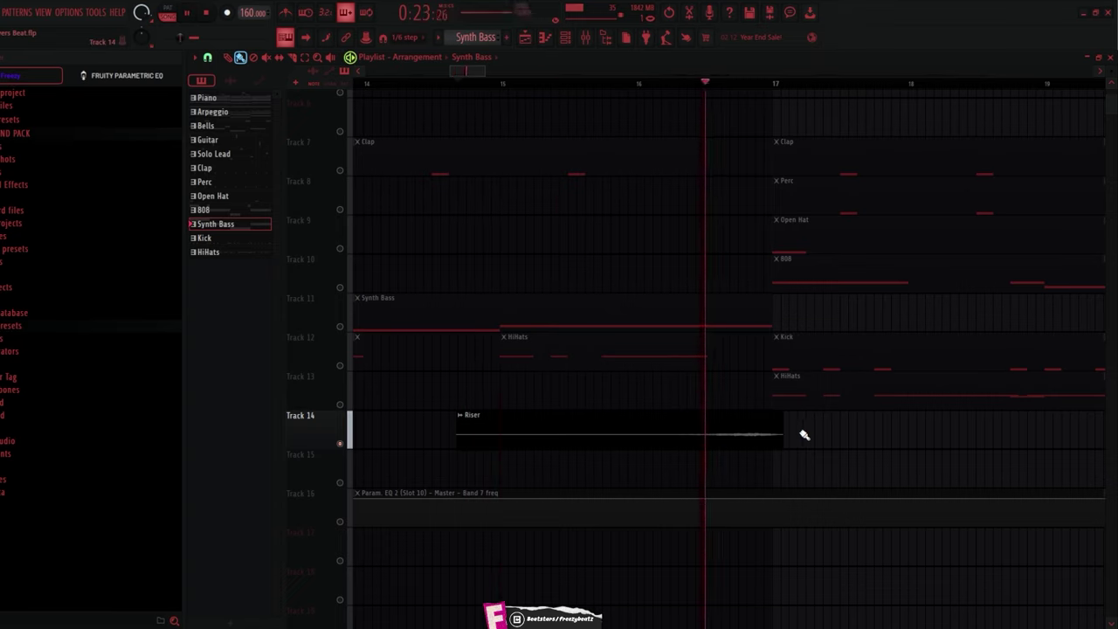
key(space)
scroll(580, 359, down, 6)
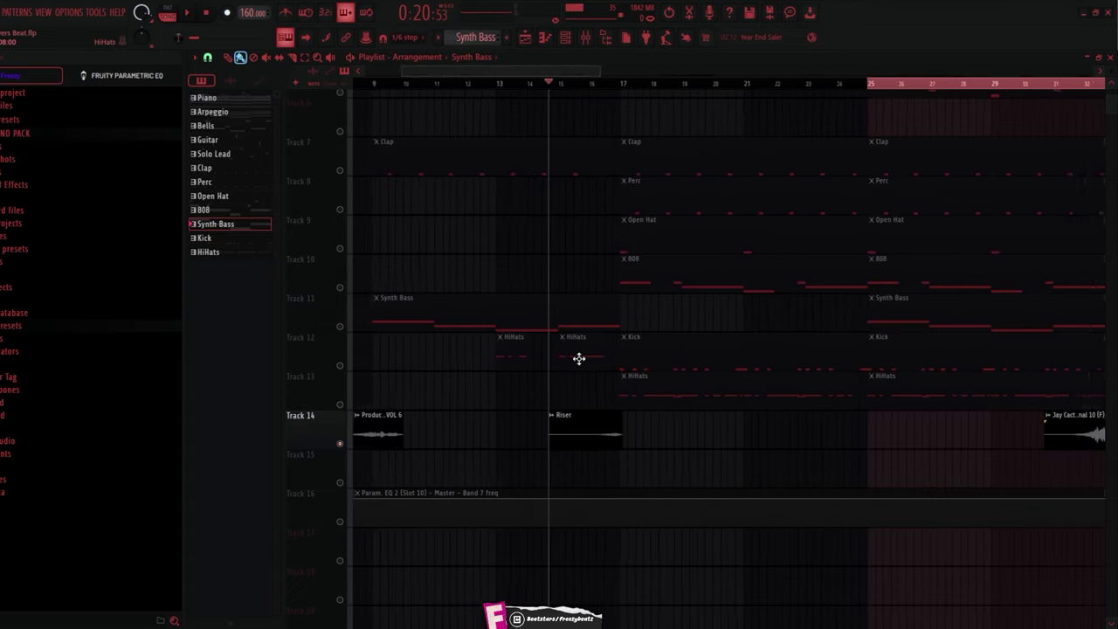
scroll(834, 373, up, 3)
scroll(833, 373, up, 2)
scroll(888, 349, up, 1)
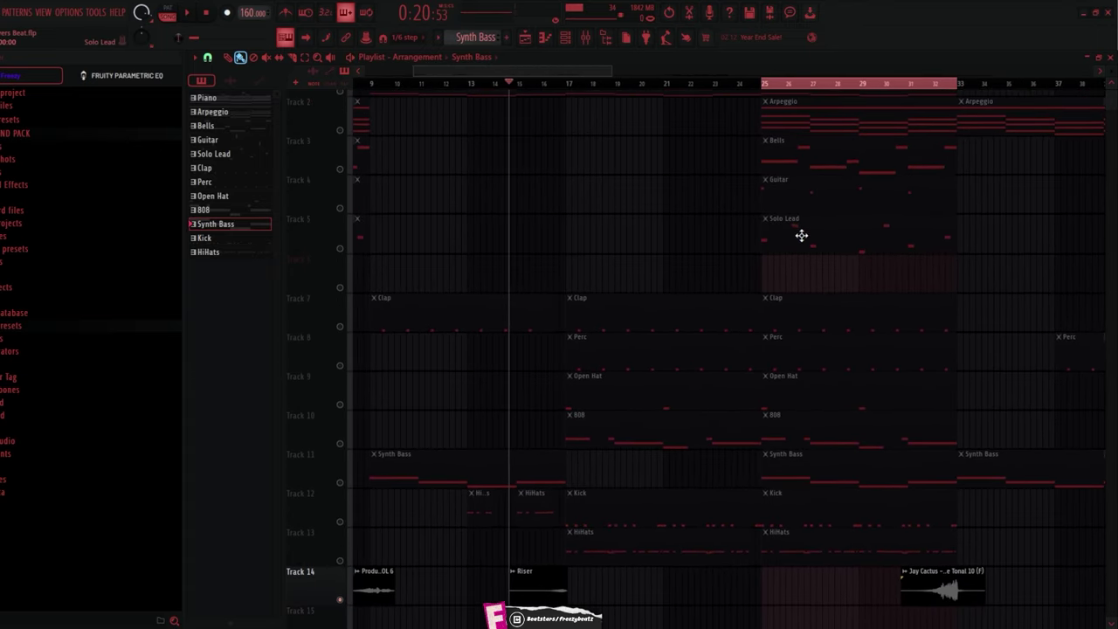
scroll(580, 257, down, 4)
scroll(744, 283, down, 2)
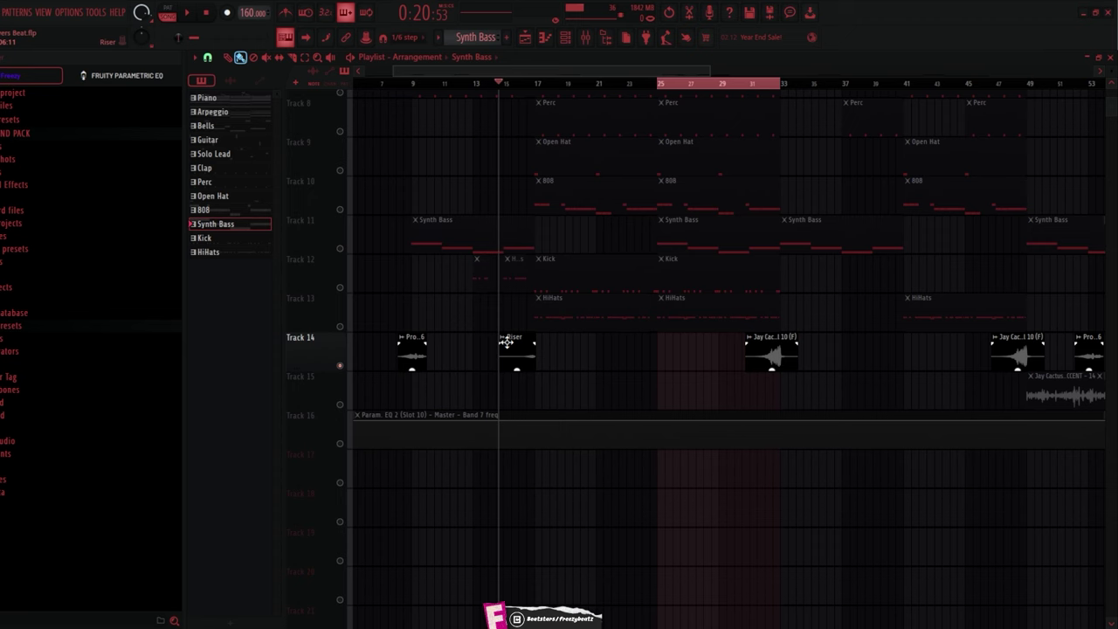
Raise band 7 slightly in the Riser mixer track's Fruity Parametric EQ 2, and review the track's ValhallaVintageVerb
click(585, 37)
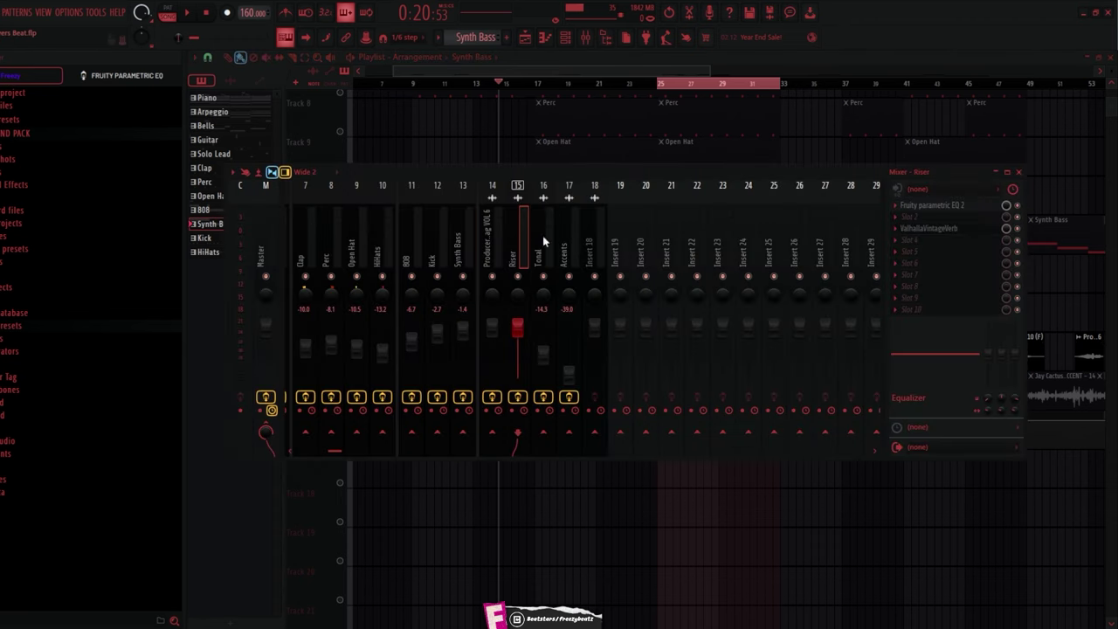
click(949, 206)
click(340, 407)
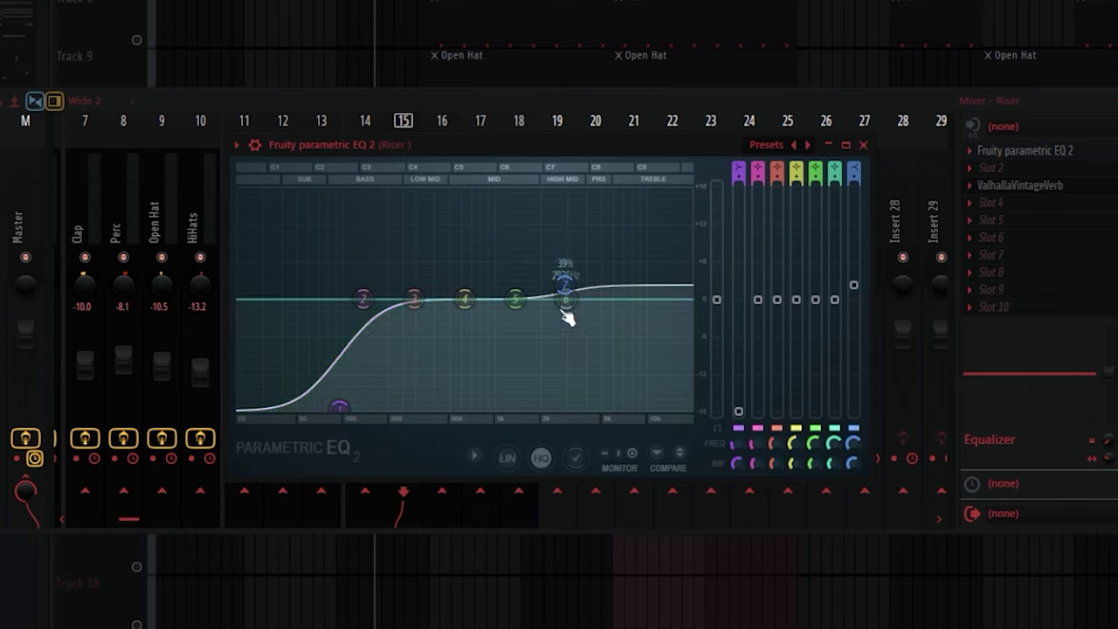
drag(565, 286, 567, 282)
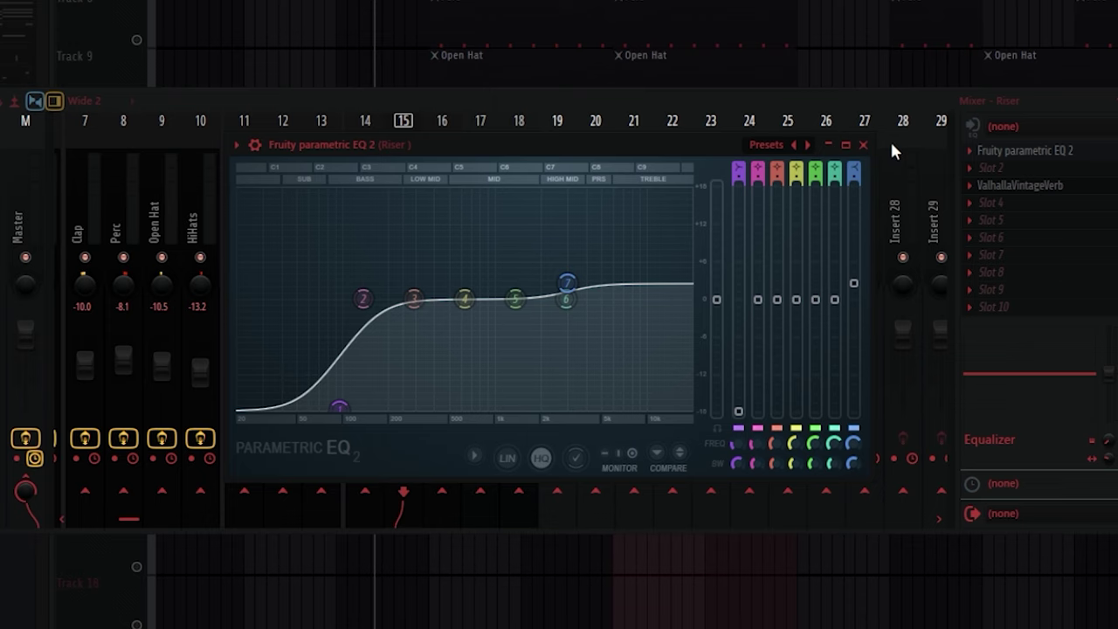
click(1010, 185)
click(1009, 190)
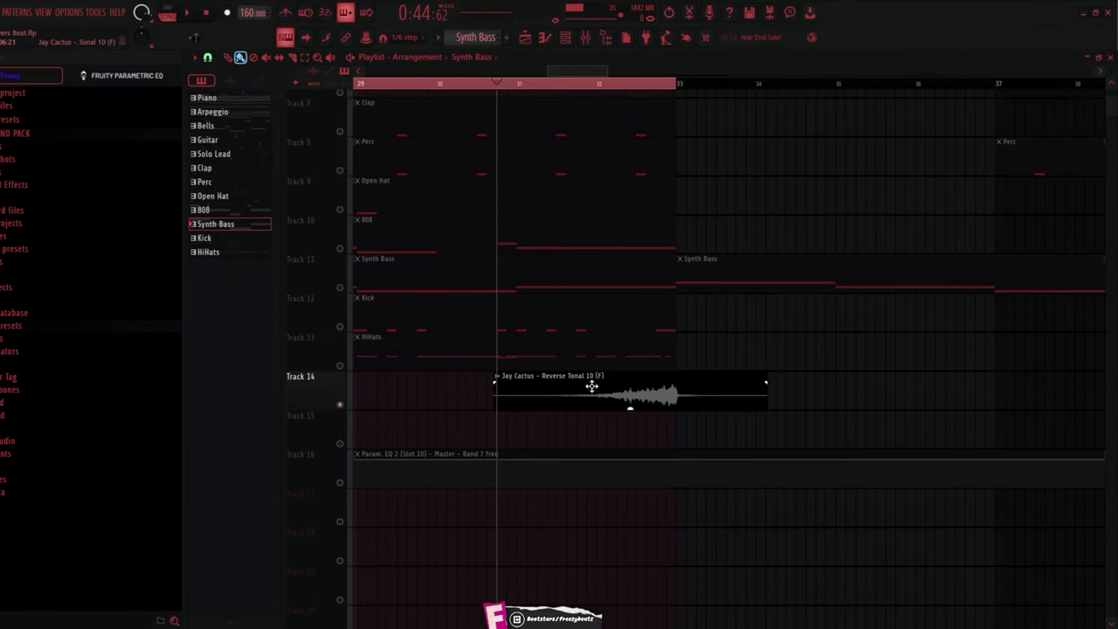
Play back the Reverse Tonal 10 (F) clip, and review the Tonal mixer track's Fruity Parametric EQ 2 and ValhallaVintageVerb
key(space)
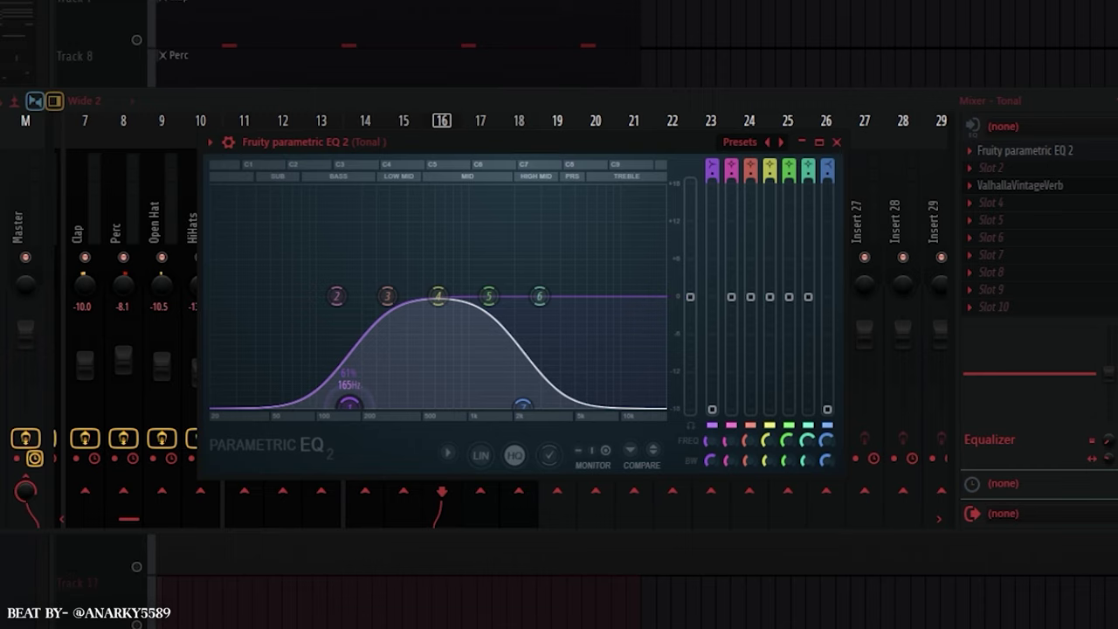
key(space)
mouse_move(511, 399)
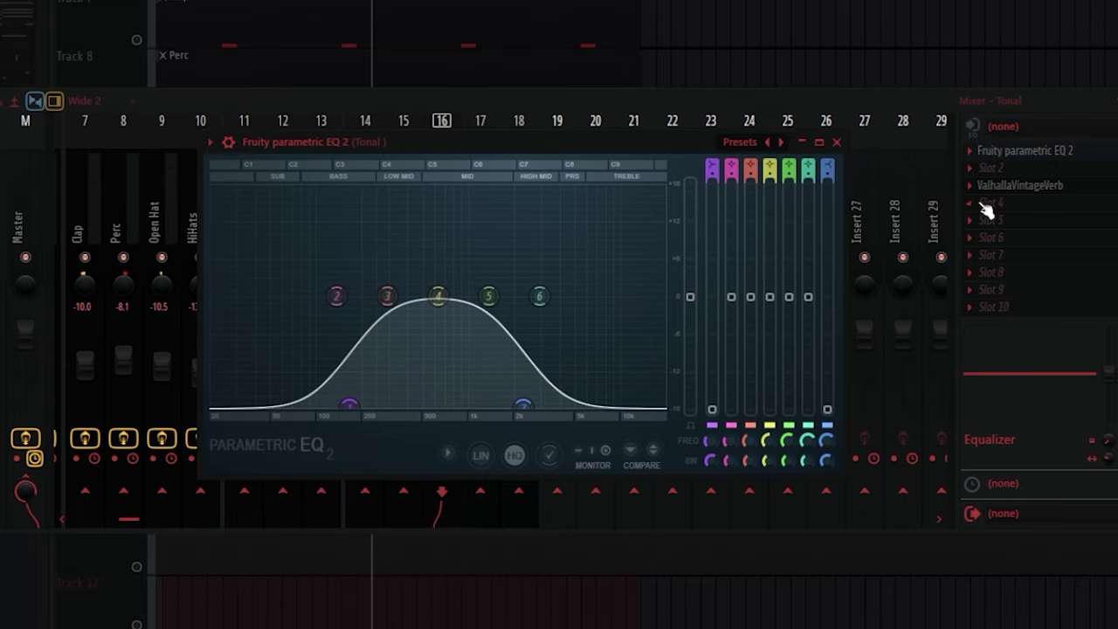
click(1014, 156)
click(1020, 187)
click(1021, 189)
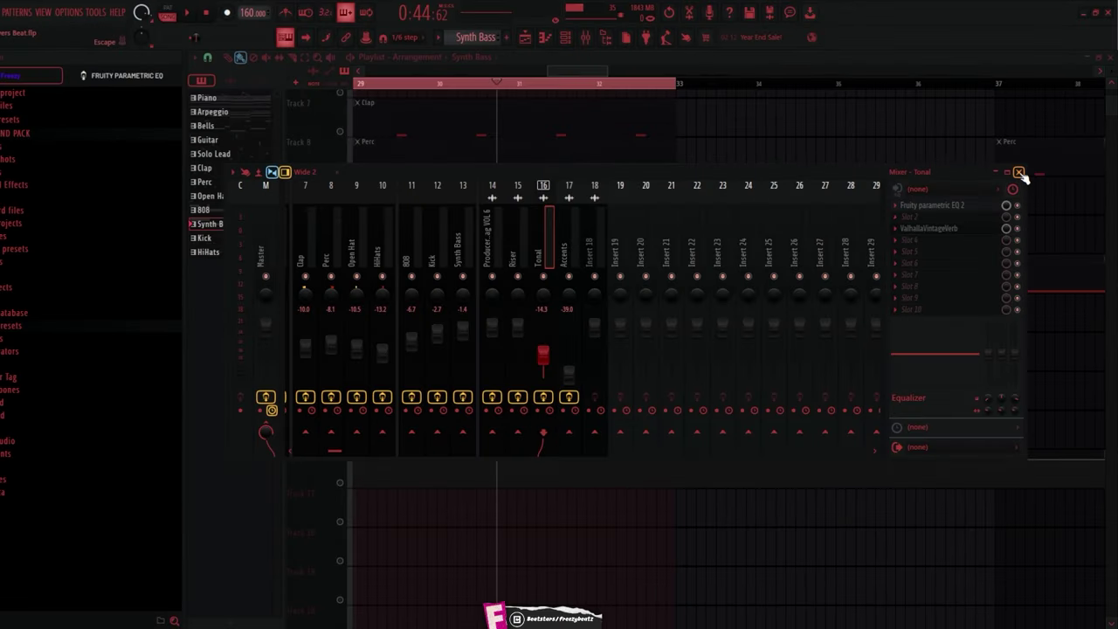
click(1020, 174)
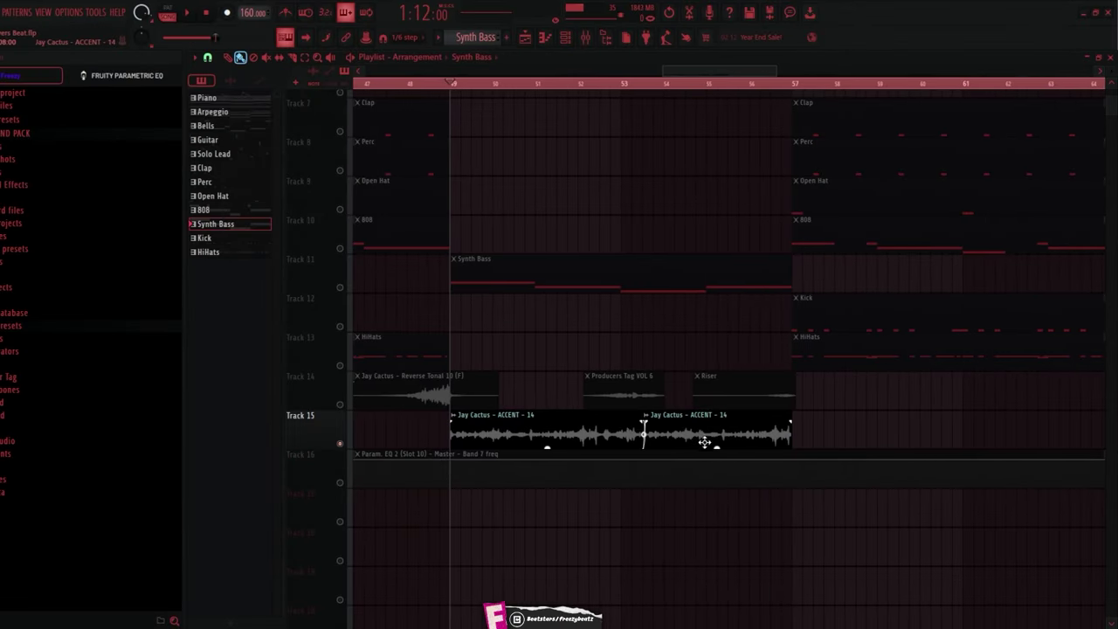
Play back the ACCENT - 14 clips on Track 15 from bar 49, and review the Accents mixer track's ValhallaVintageVerb
key(space)
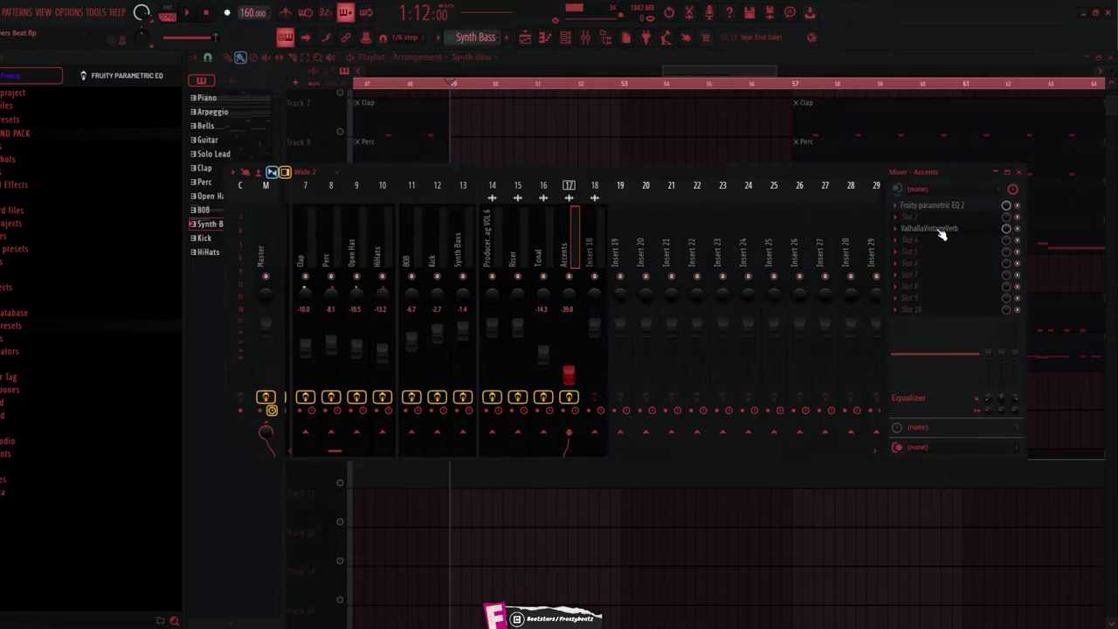
click(941, 229)
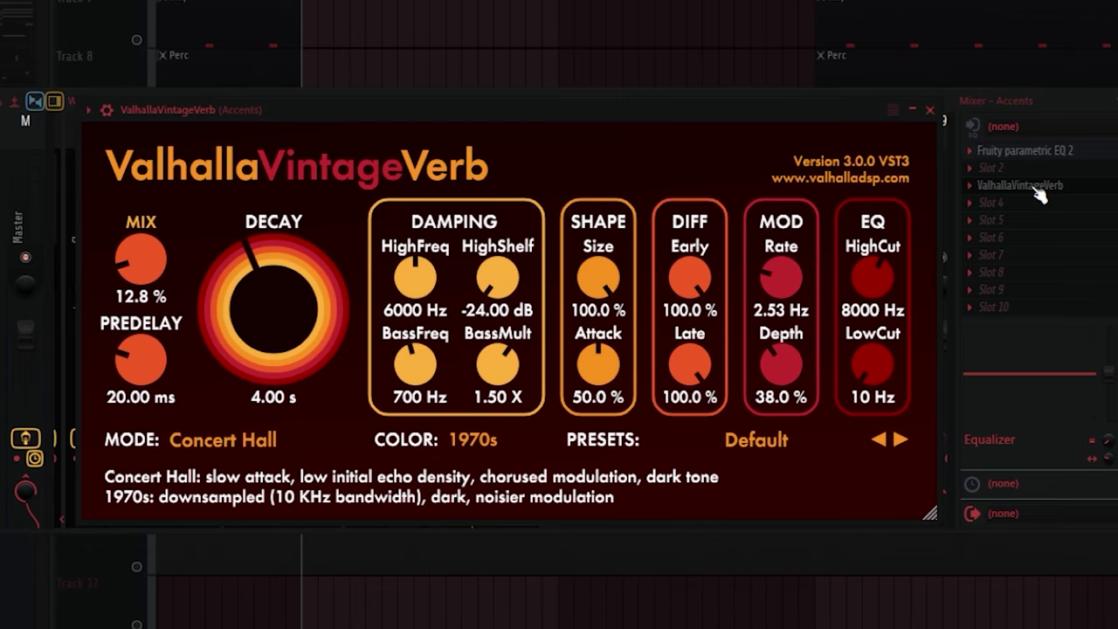